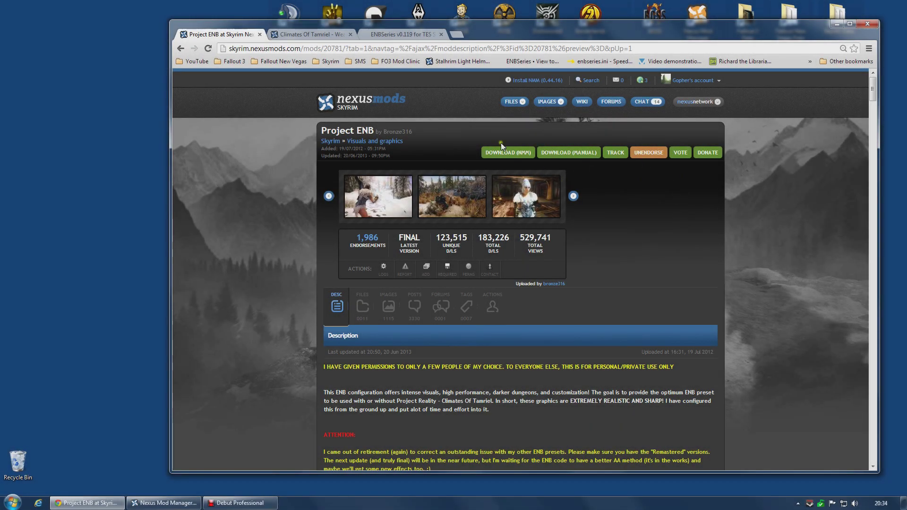
Open the Climates Of Tamriel mod's file list and download the main file Climates Of Tamriel - V3-1 with the mod manager
left_click(307, 35)
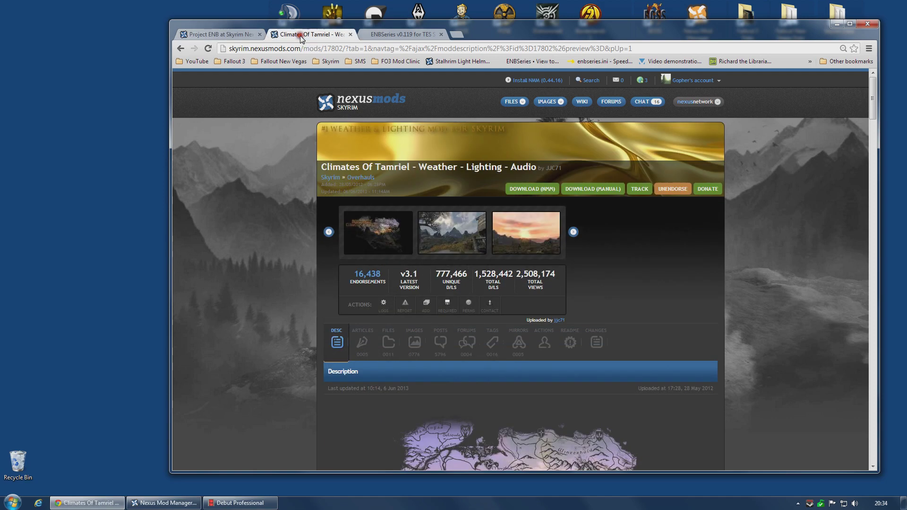
left_click(397, 340)
scroll(593, 307, "down", 3)
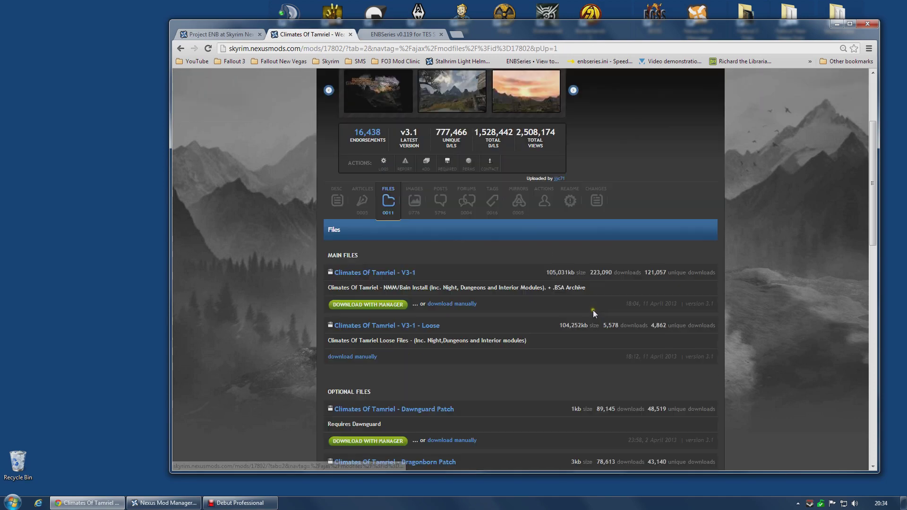
left_click(377, 304)
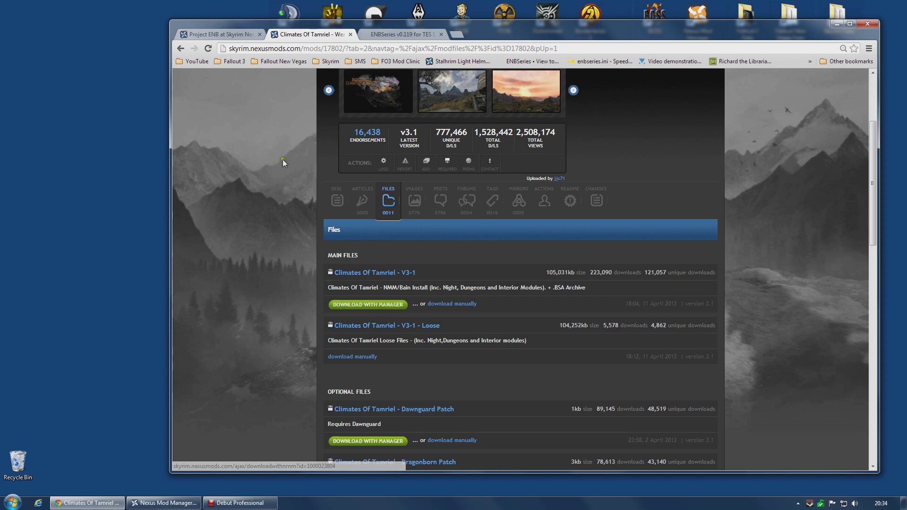
Open the Project ENB mod's file list and view its main files for Climates Of Tamriel
left_click(222, 33)
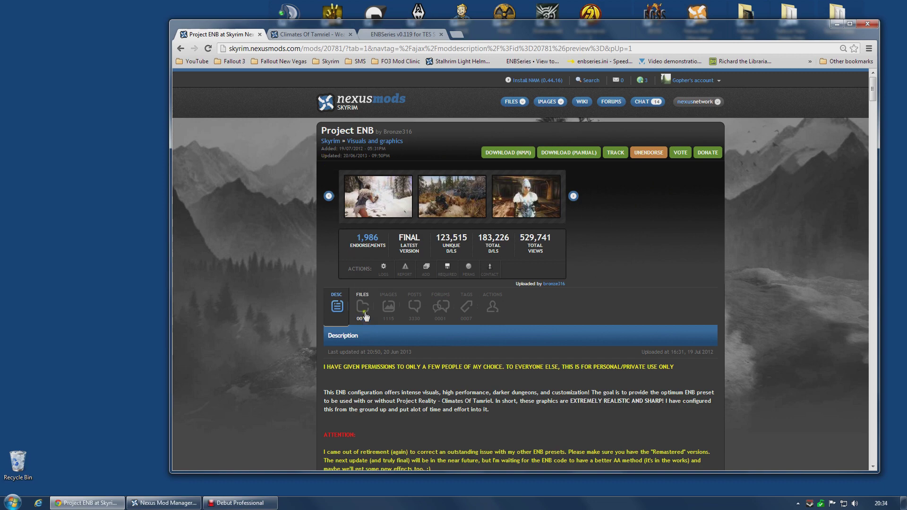
left_click(363, 310)
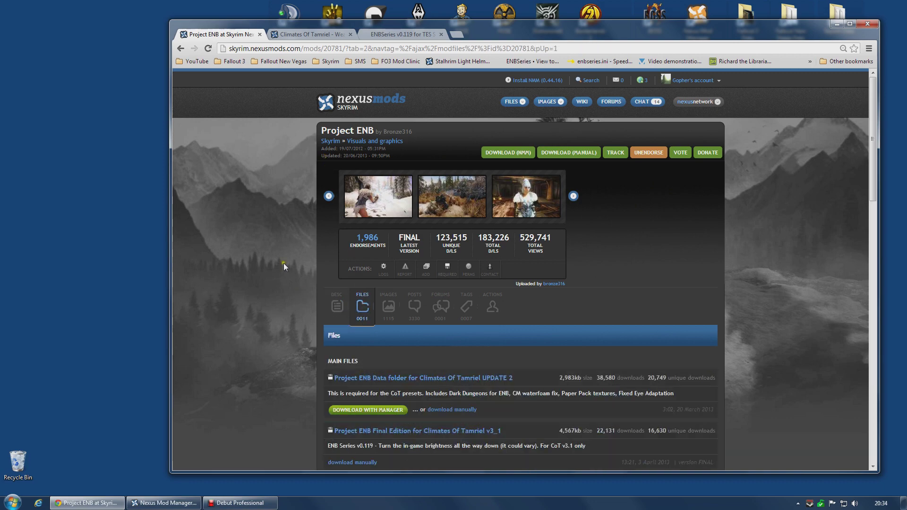
scroll(284, 262, "down", 1)
scroll(289, 307, "down", 1)
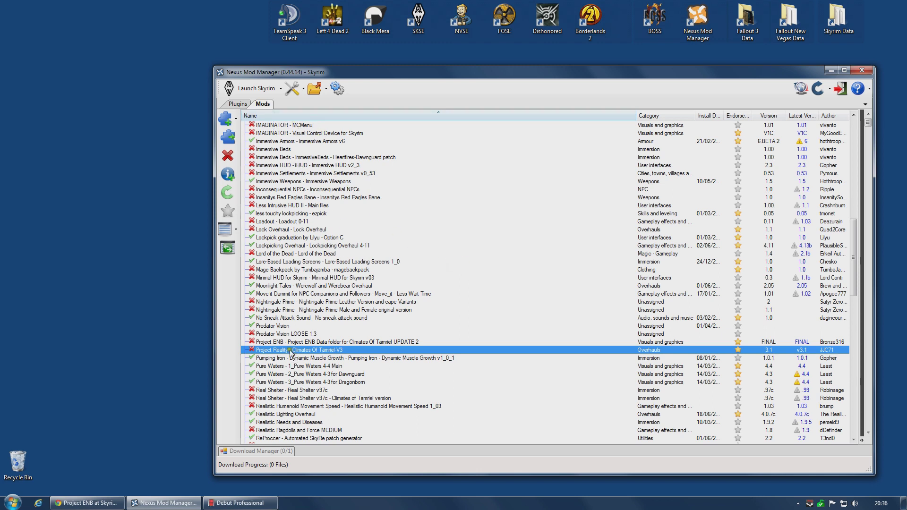
Switch to Nexus Mod Manager, start activating Project Reality - Climates Of Tamriel-V3 and review its Dungeons and Caves presets, keeping Default Experience
left_click(227, 137)
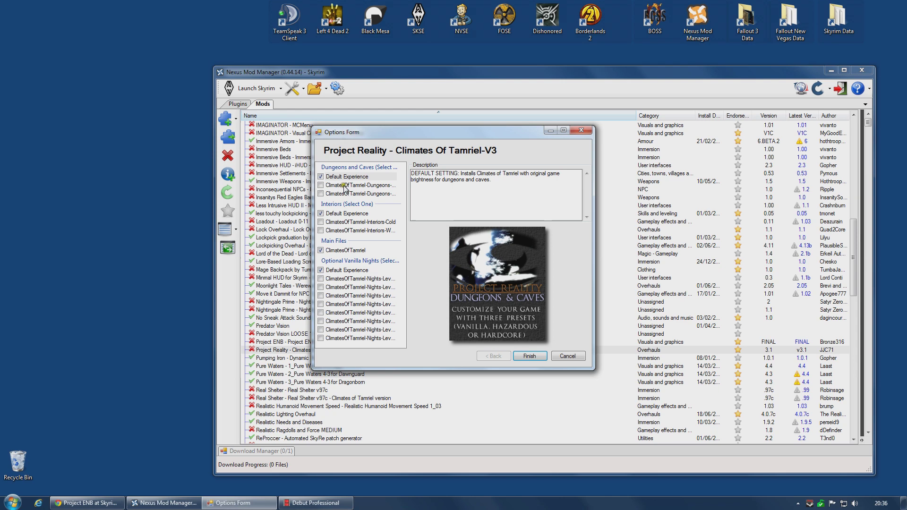
left_click(342, 186)
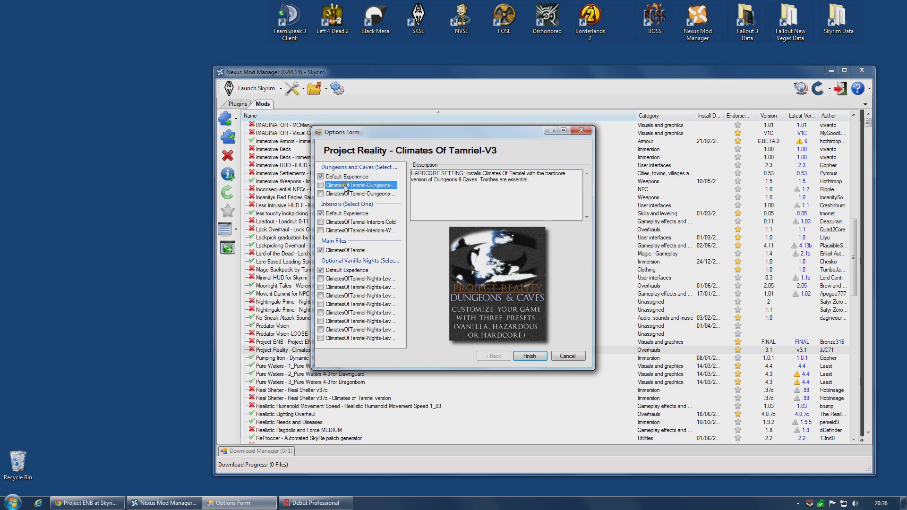
left_click(345, 194)
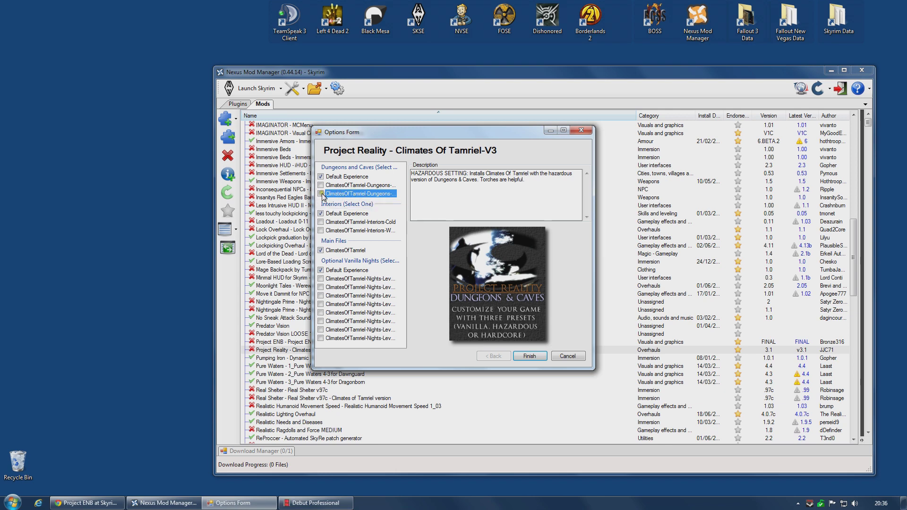
left_click(333, 178)
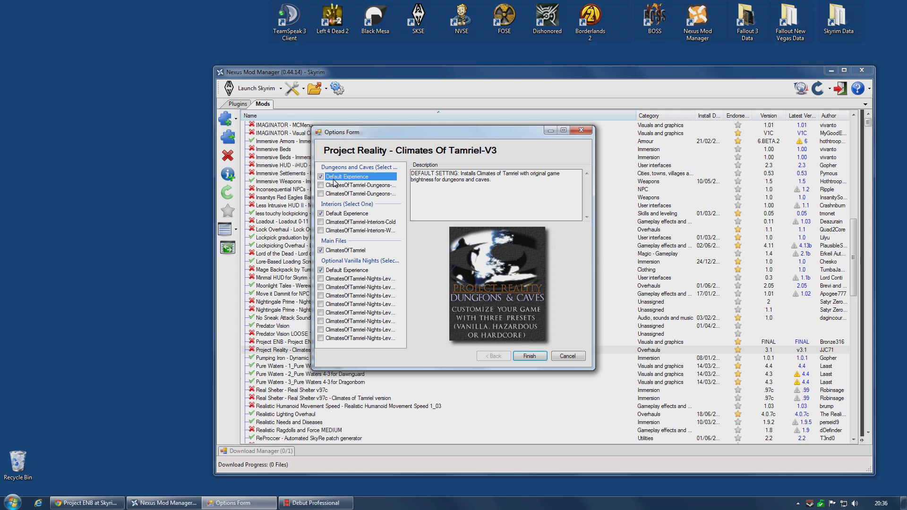
Review the default, cold and warm Interiors presets, and recheck the default and hazardous Dungeons and Caves descriptions
left_click(343, 214)
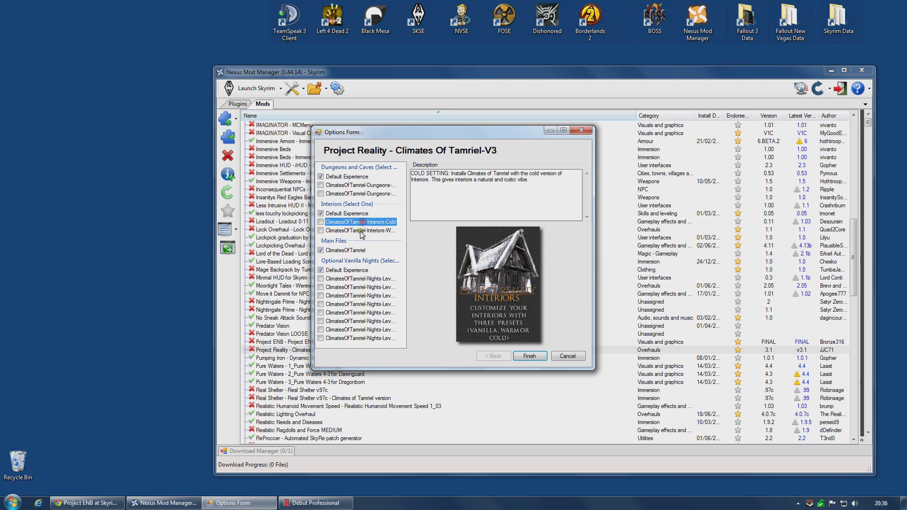
mouse_move(360, 225)
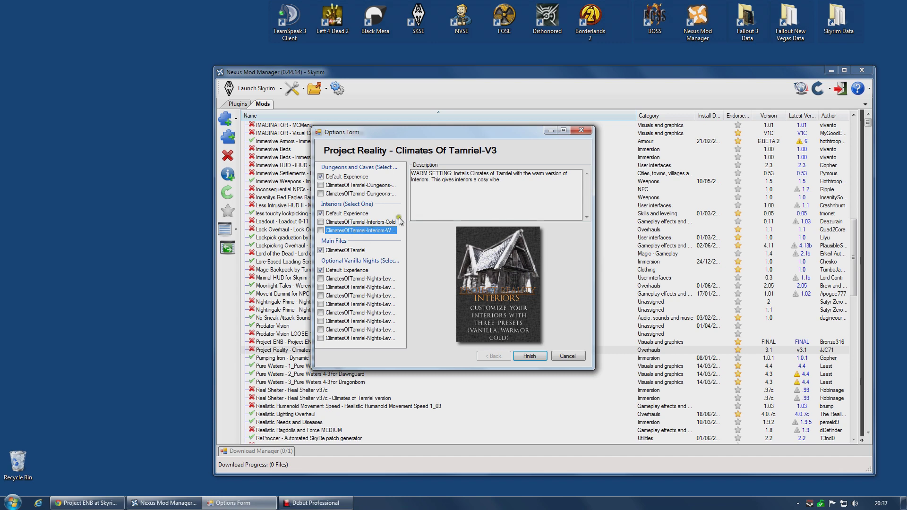
left_click(345, 215)
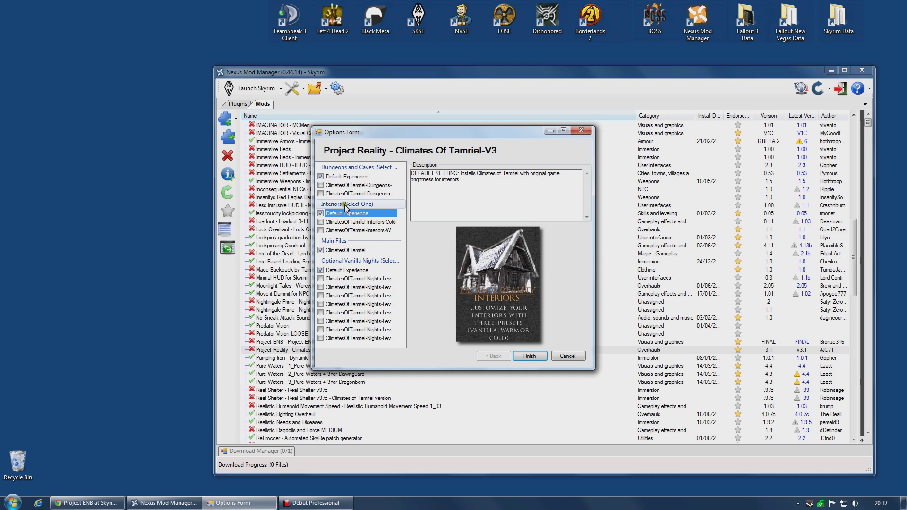
left_click(341, 178)
left_click(350, 177)
left_click(357, 195)
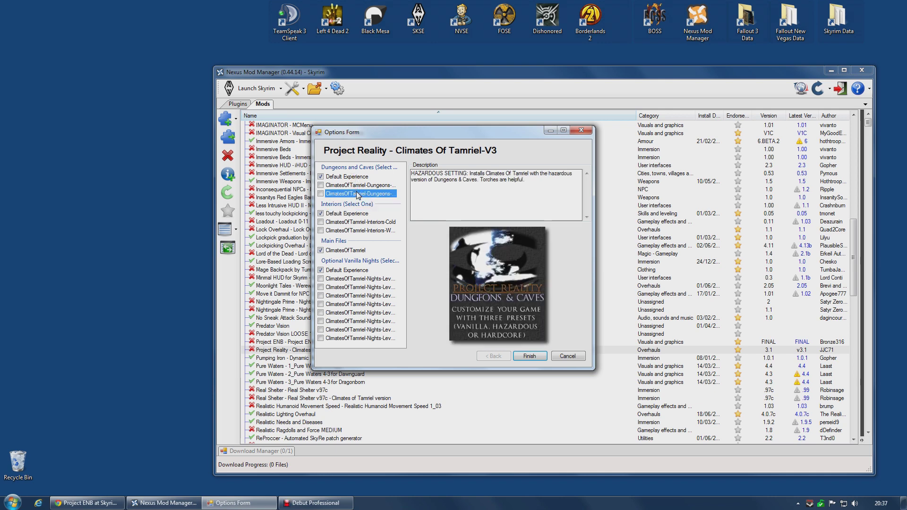
Review the Optional Vanilla Nights levels and finish installing Climates Of Tamriel with Default Experience kept in every option group
left_click(363, 271)
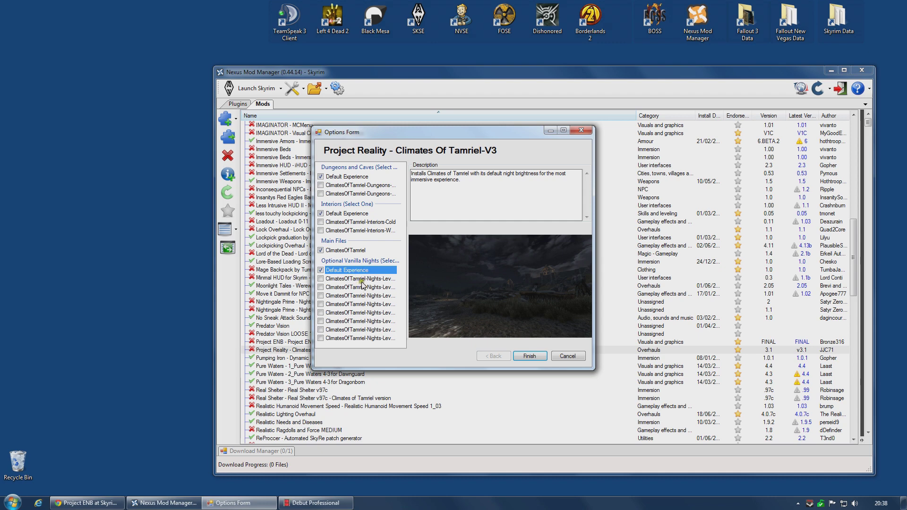
left_click(363, 279)
left_click(362, 287)
left_click(362, 296)
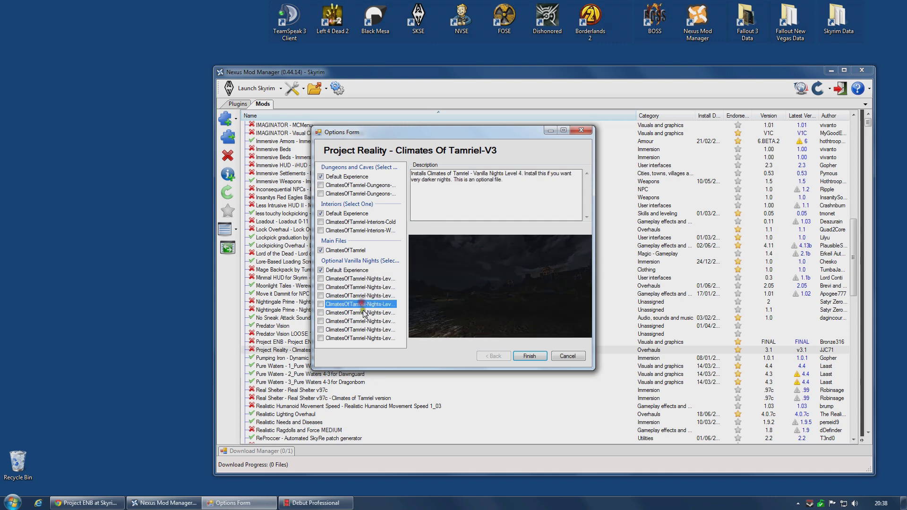
left_click(362, 305)
left_click(362, 312)
left_click(363, 322)
left_click(365, 330)
left_click(365, 338)
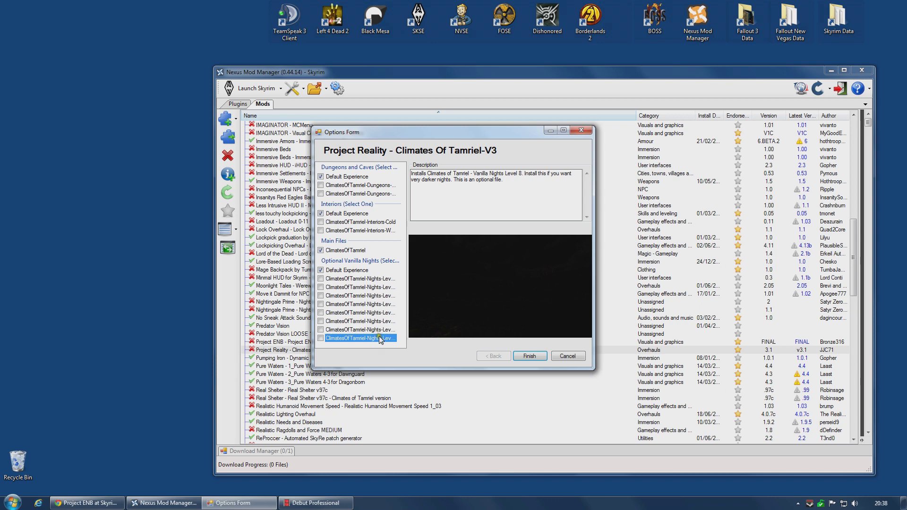
left_click(371, 289)
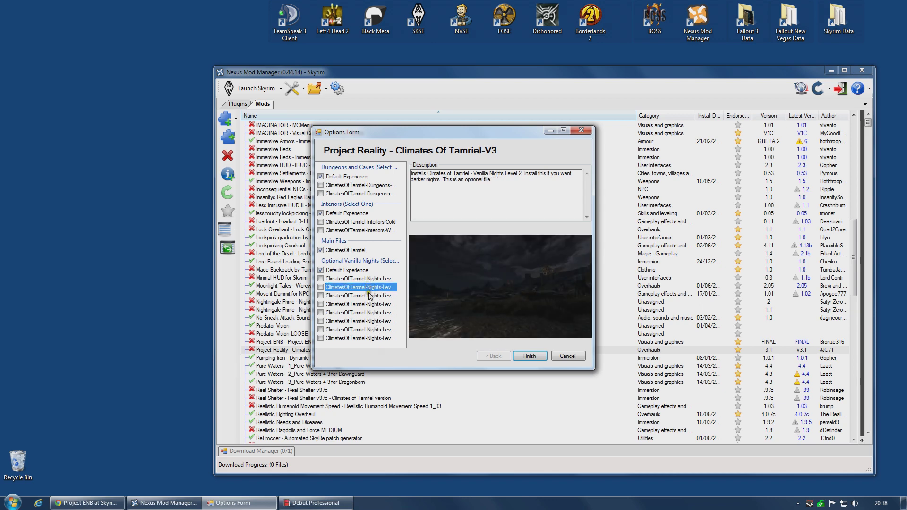
left_click(370, 291)
left_click(528, 355)
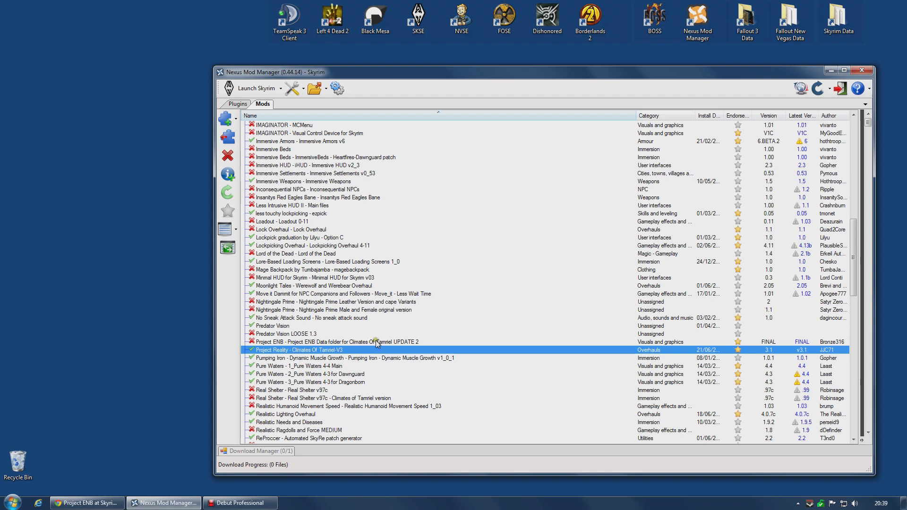
Activate Project ENB Data folder for Climates Of Tamriel UPDATE 2 and allow it to overwrite all conflicting files
left_click(371, 341)
left_click(228, 139)
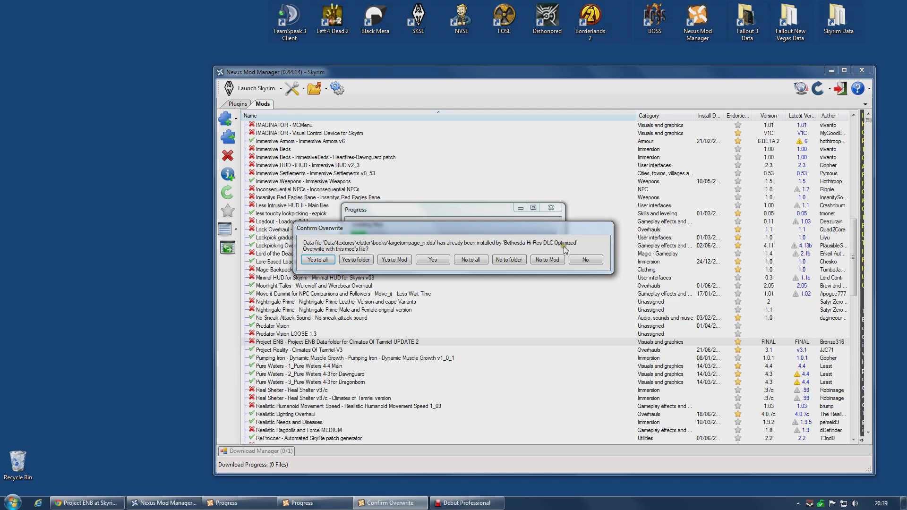
left_click(315, 260)
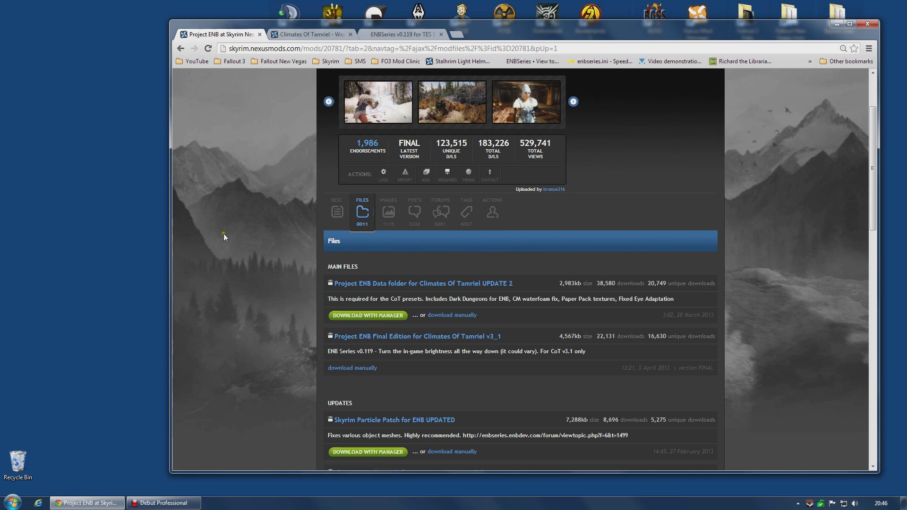
Download the ENBSeries v0.119 archive for TES Skyrim from the ENB site onto the desktop
left_click(391, 37)
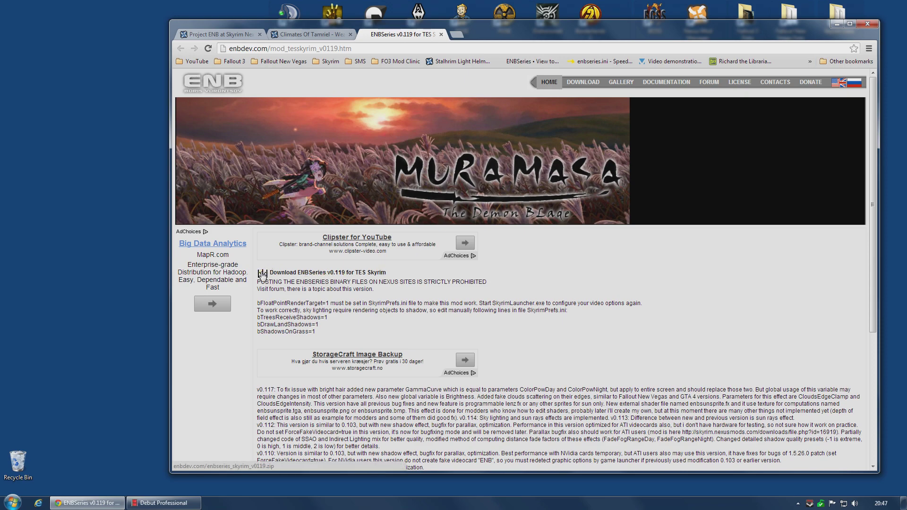
left_click_drag(262, 274, 55, 216)
key("super+d")
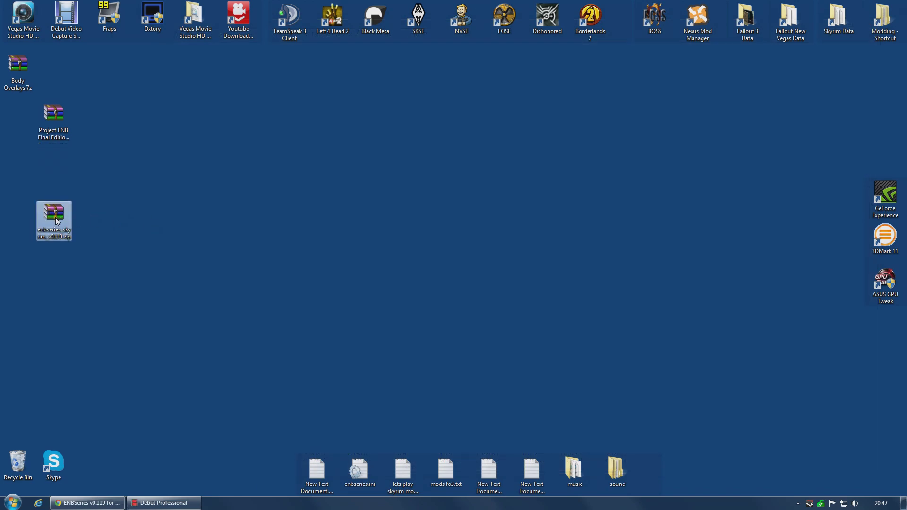
Extract the ENBSeries archive into its own enbseries_skyrim_v0119 folder and move that folder to a clear spot on the desktop
right_click(53, 215)
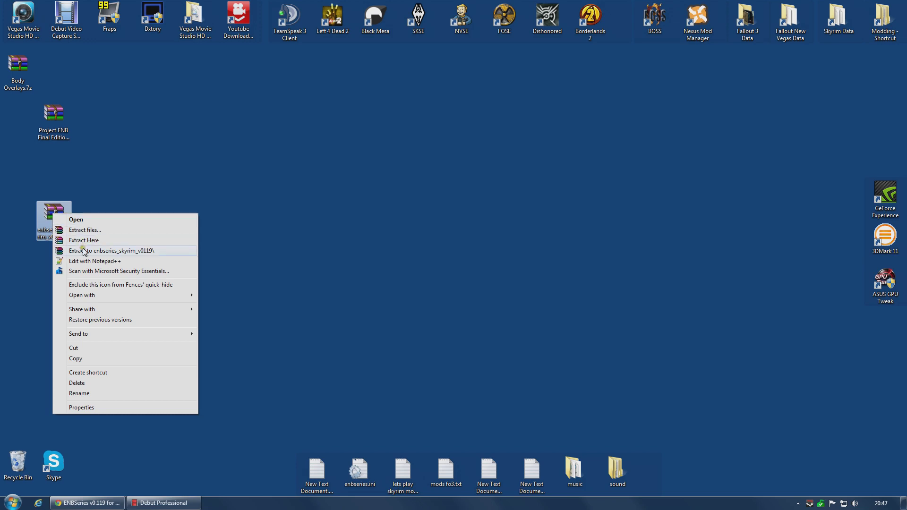
left_click(139, 251)
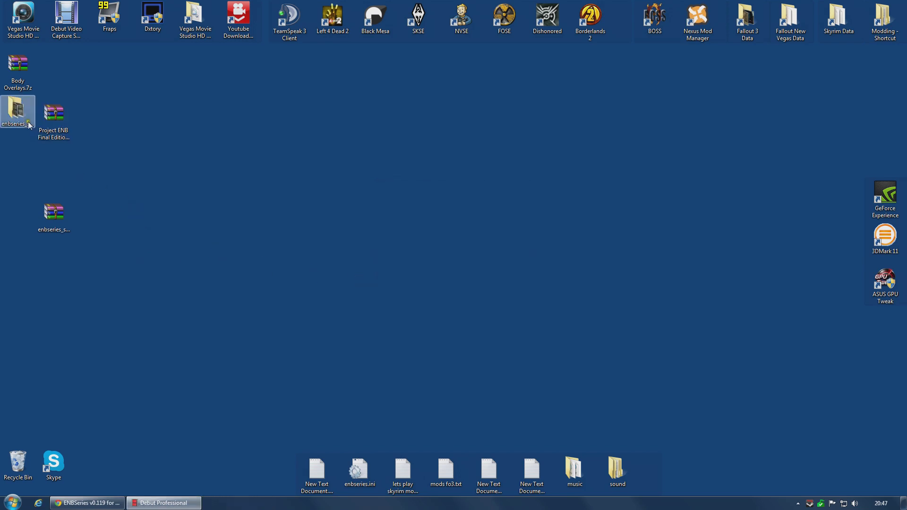
left_click_drag(30, 122, 143, 178)
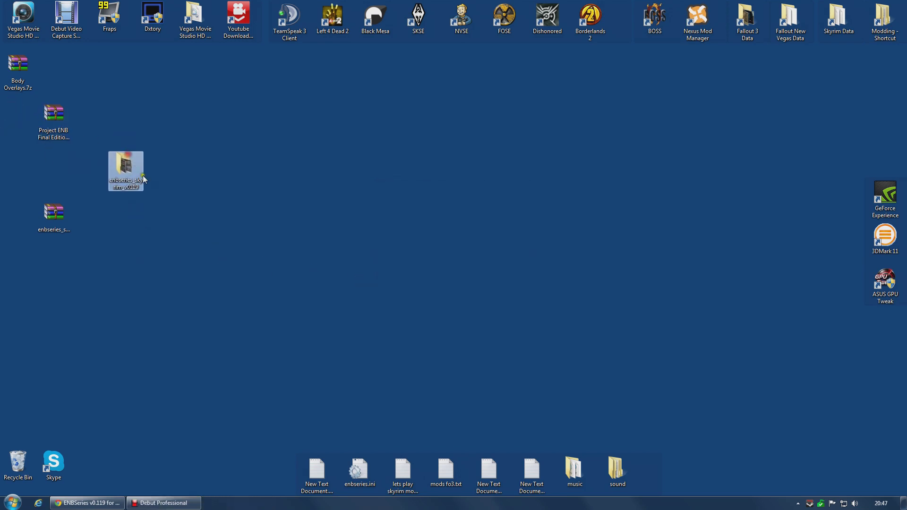
Extract the Project ENB Final Edition archive into its own folder and place it below the enbseries_skyrim_v0119 folder on the desktop
right_click(55, 120)
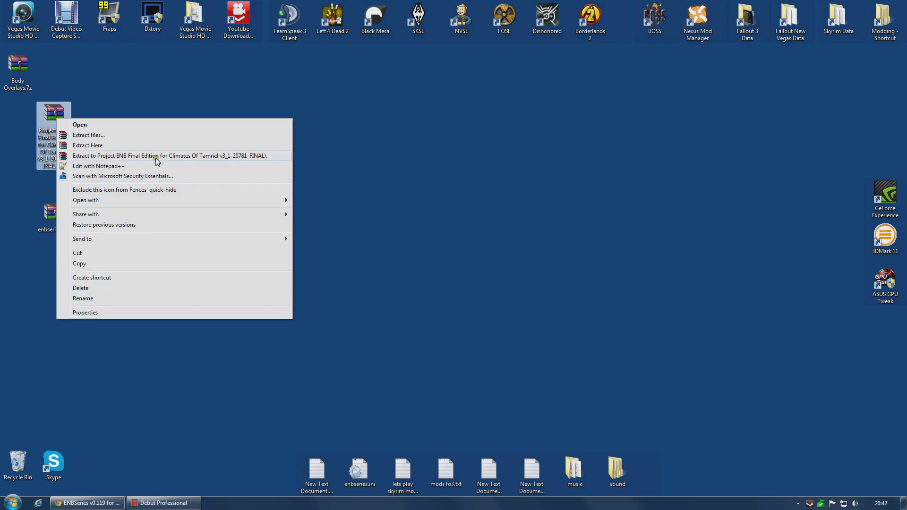
left_click(169, 156)
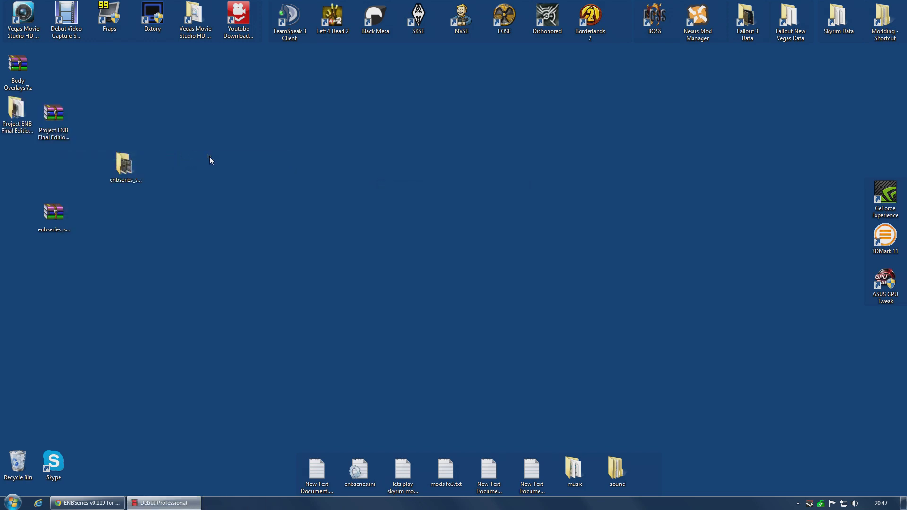
left_click_drag(21, 121, 126, 233)
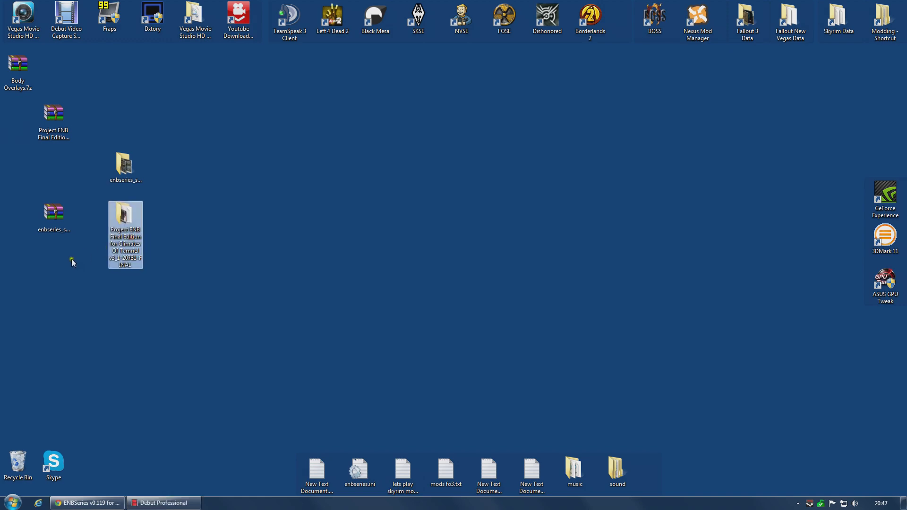
Delete the two original archives, Project ENB Final Edition and enbseries_skyrim_v0119.zip, from the desktop
left_click_drag(71, 259, 53, 113)
right_click(53, 112)
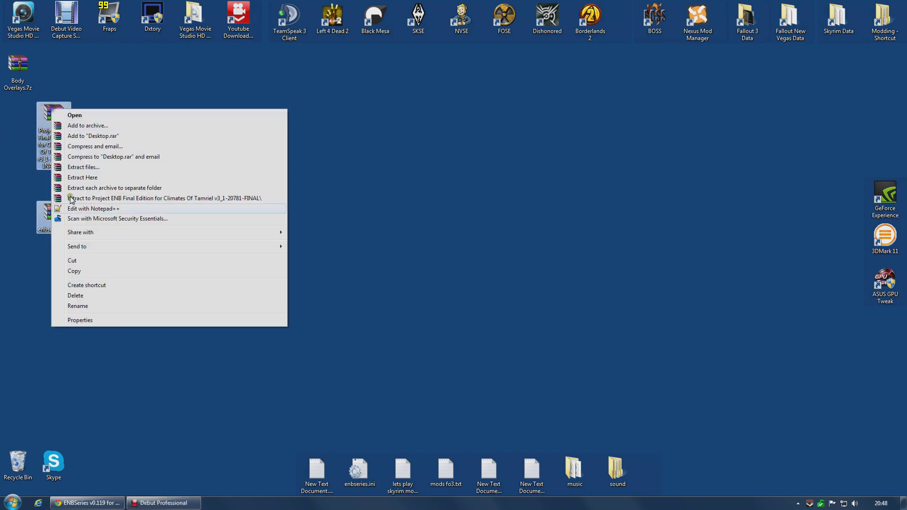
left_click(84, 296)
left_click(489, 260)
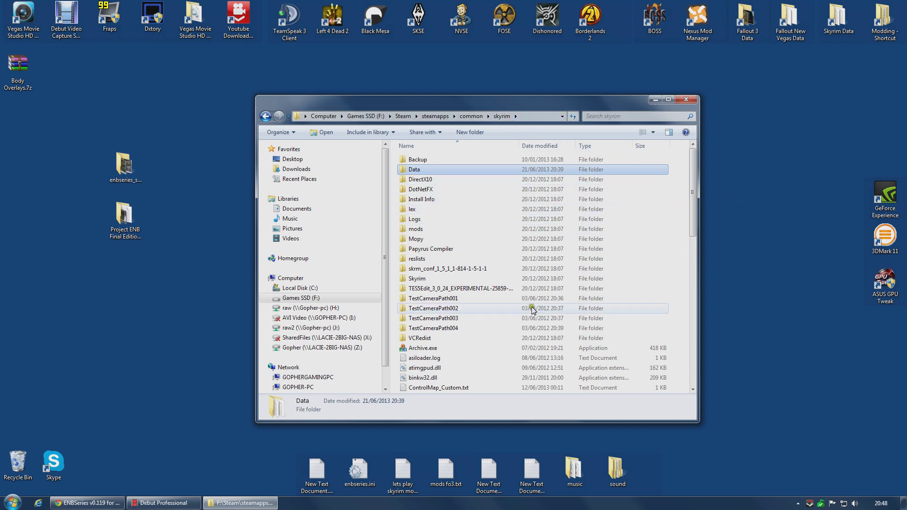
Locate TESV.exe and SkyrimLauncher.exe in the Steam skyrim game folder
scroll(531, 279, "down", 5)
scroll(532, 286, "down", 8)
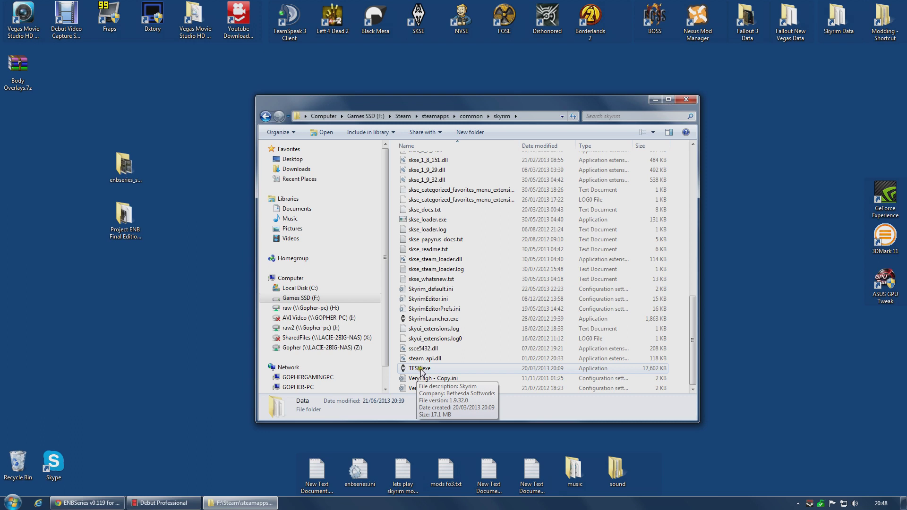
double_click(436, 371)
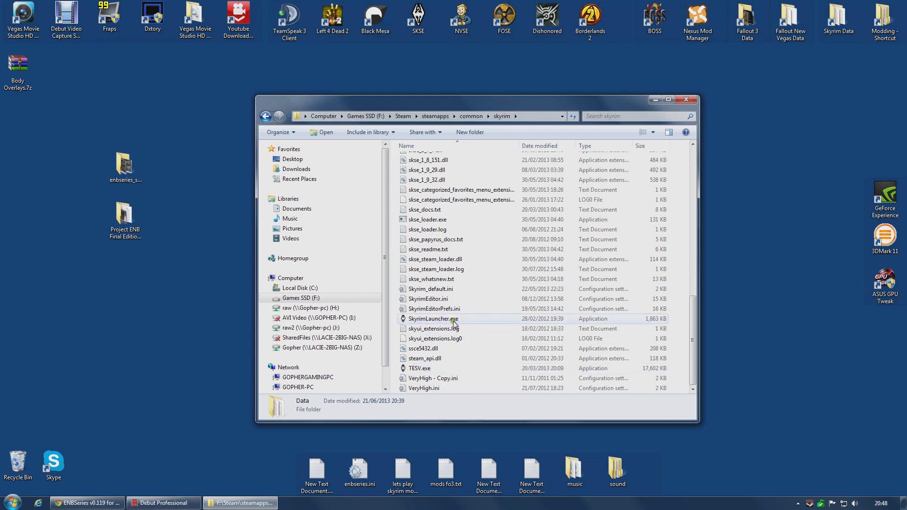
scroll(425, 326, "up", 15)
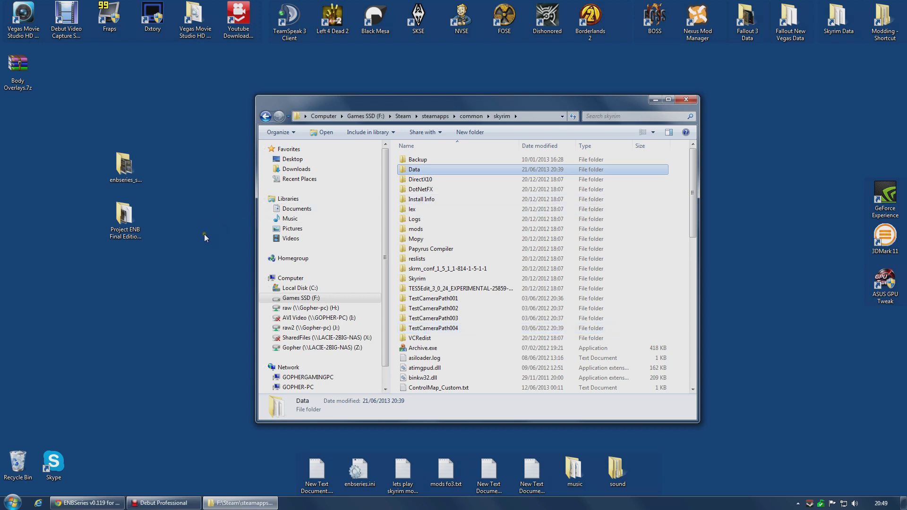
Open the enbseries_skyrim_v0119 desktop folder, move its window up beside the skyrim folder window and check the InjectorVersion contents
double_click(121, 166)
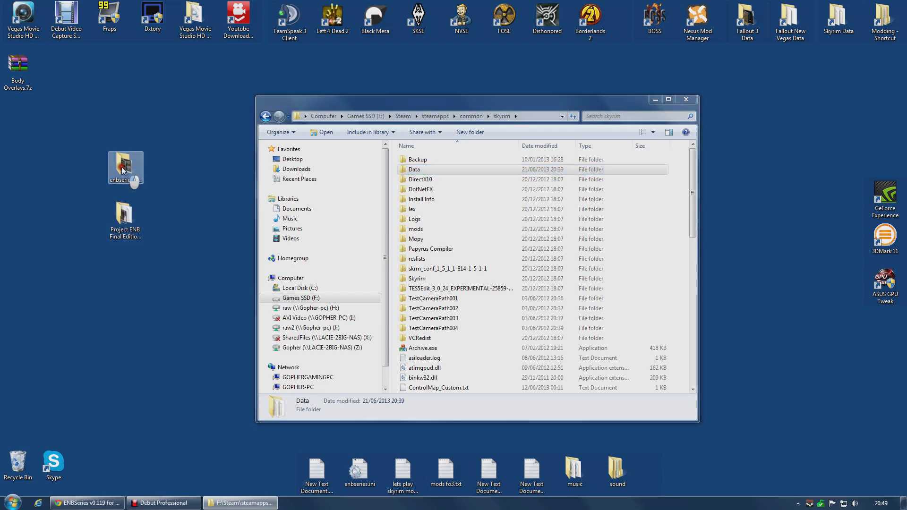
left_click_drag(398, 115, 215, 206)
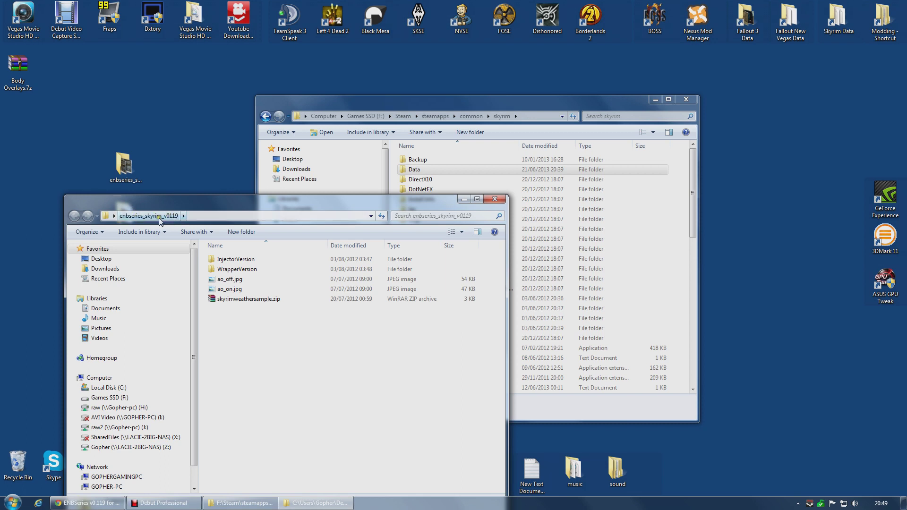
left_click_drag(208, 204, 166, 61)
left_click(200, 126)
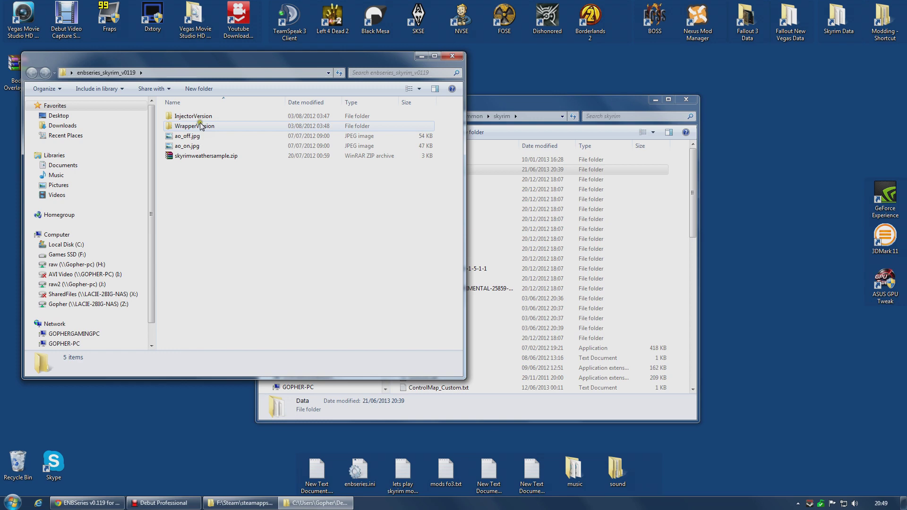
double_click(194, 116)
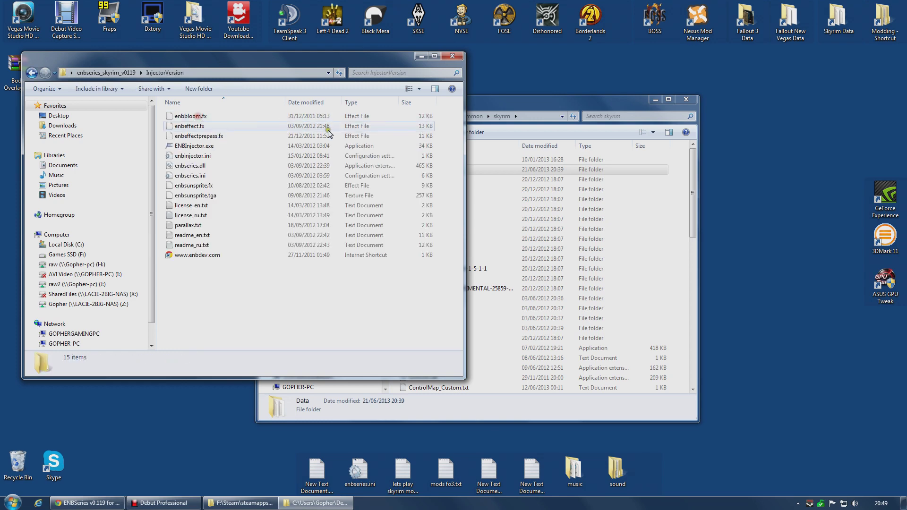
key("BackSpace")
Copy d3d9.dll from the WrapperVersion folder into the Steam skyrim game folder and close the ENBSeries folder
double_click(196, 126)
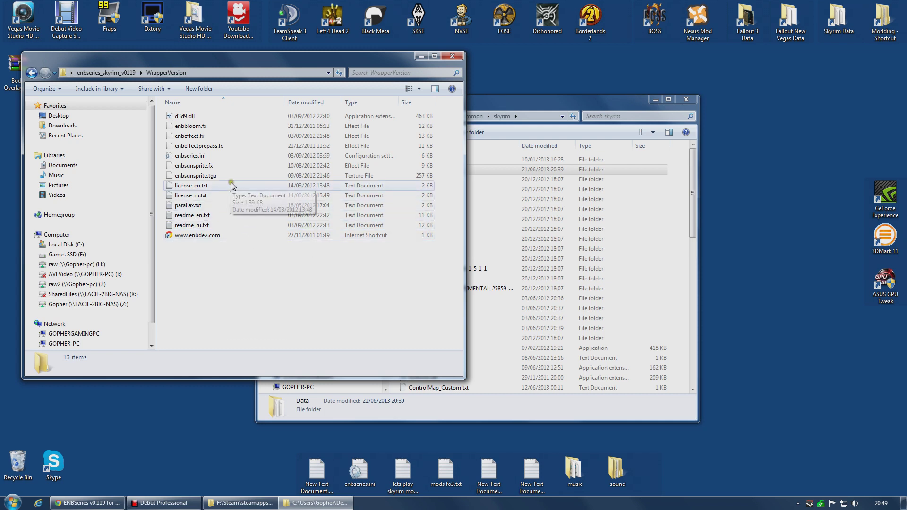
mouse_move(228, 183)
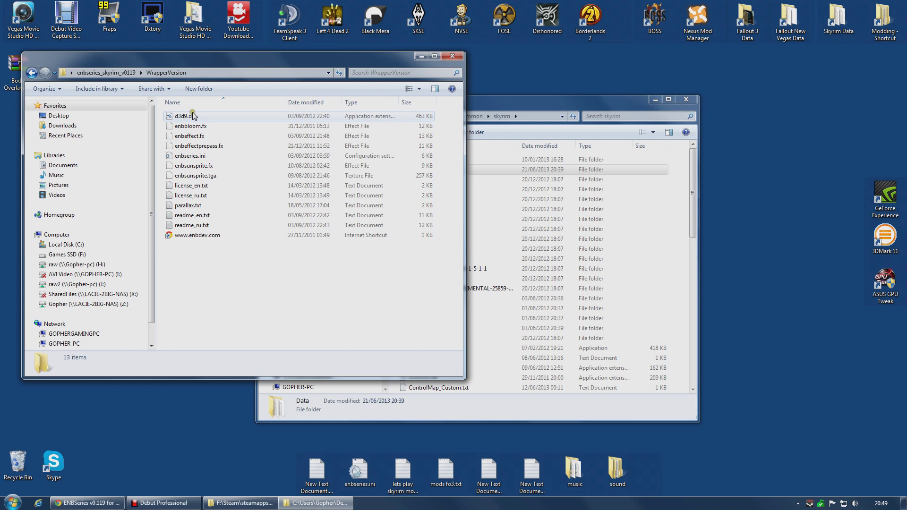
mouse_move(193, 116)
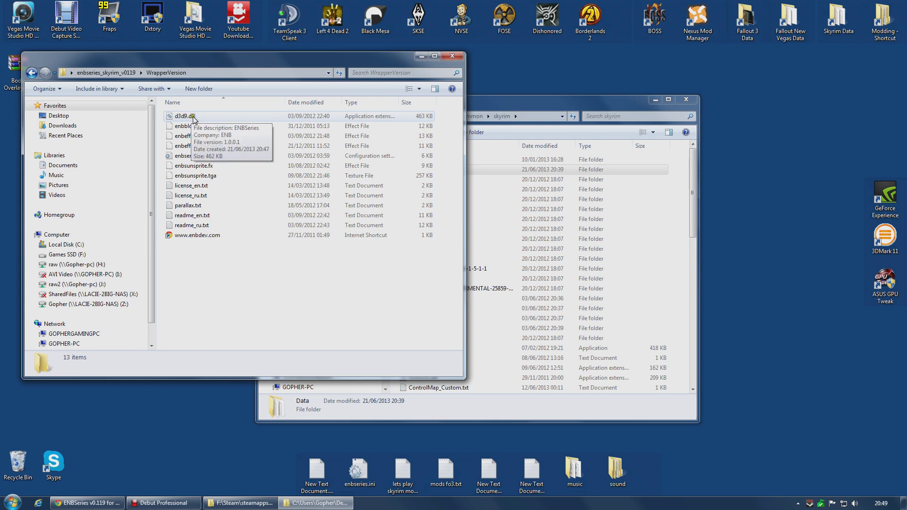
left_click(194, 117)
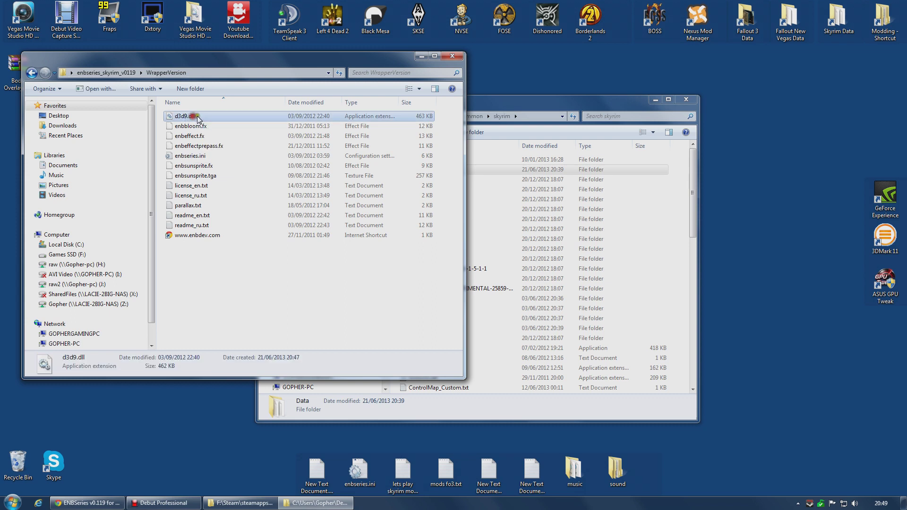
right_click(198, 117)
left_click(236, 247)
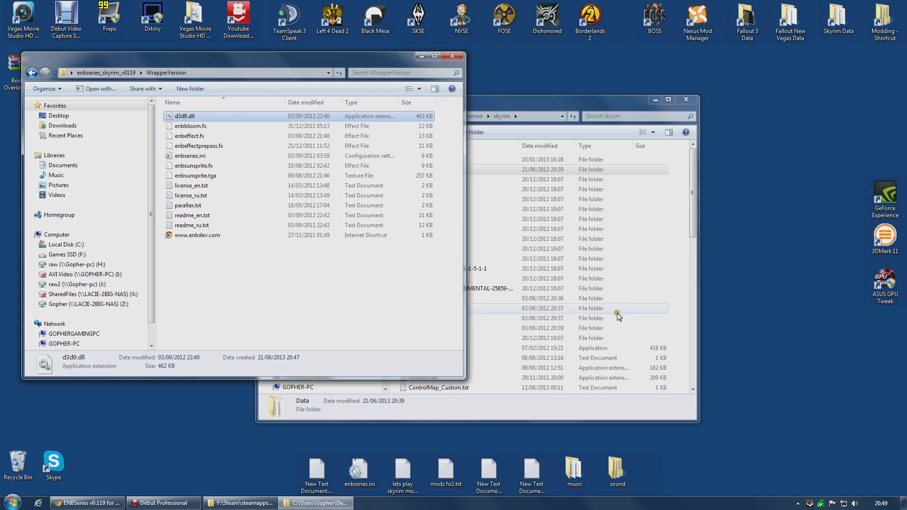
left_click(633, 315)
right_click(675, 361)
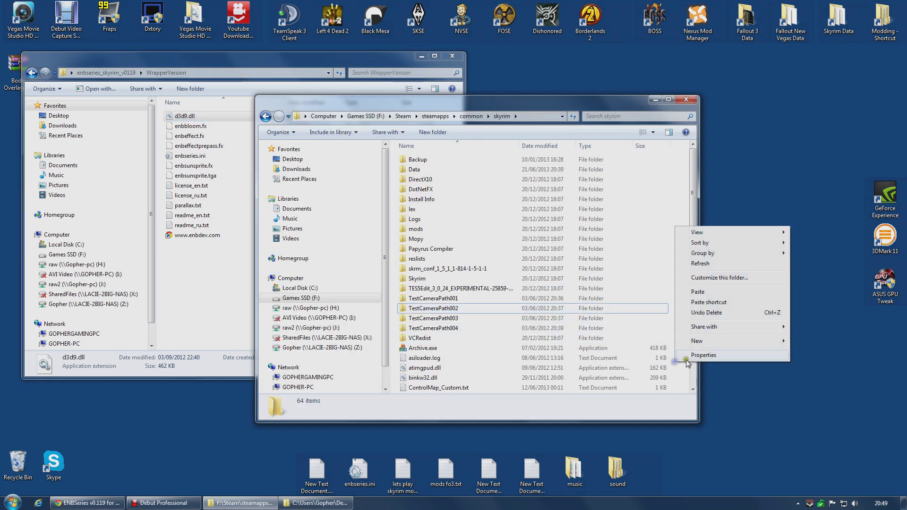
left_click(715, 296)
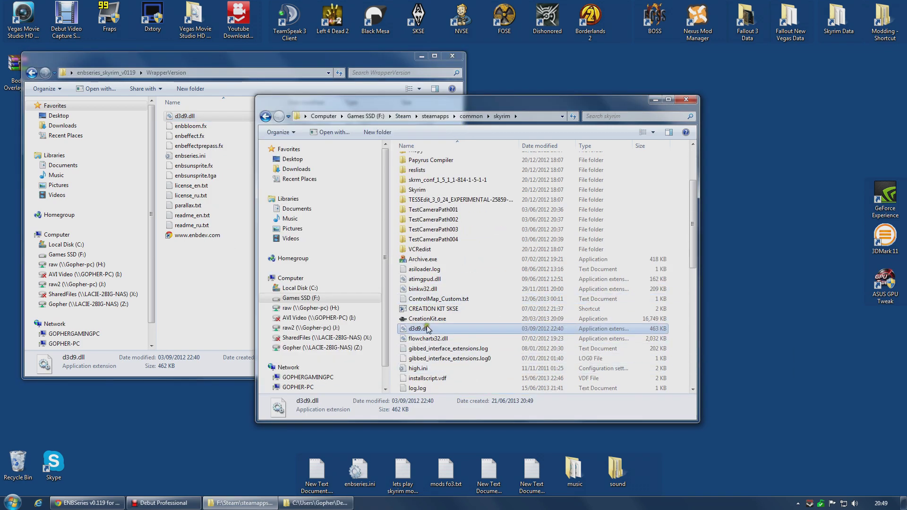
left_click(450, 58)
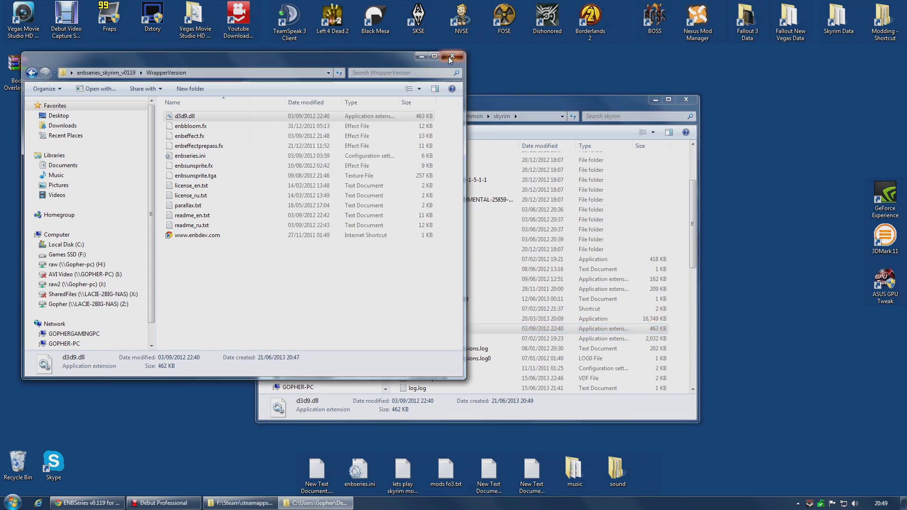
left_click(451, 57)
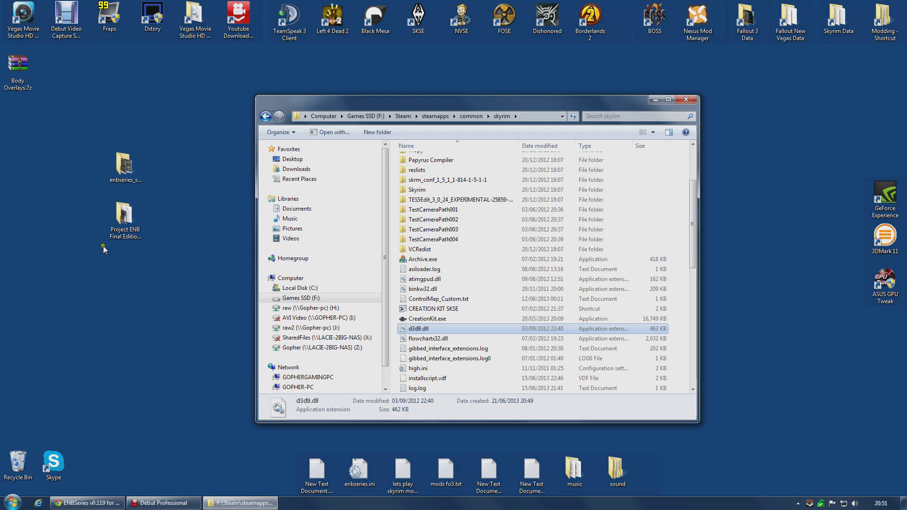
Open the main files folder of the Realistic preset inside the Project ENB Final Edition desktop folder
double_click(124, 220)
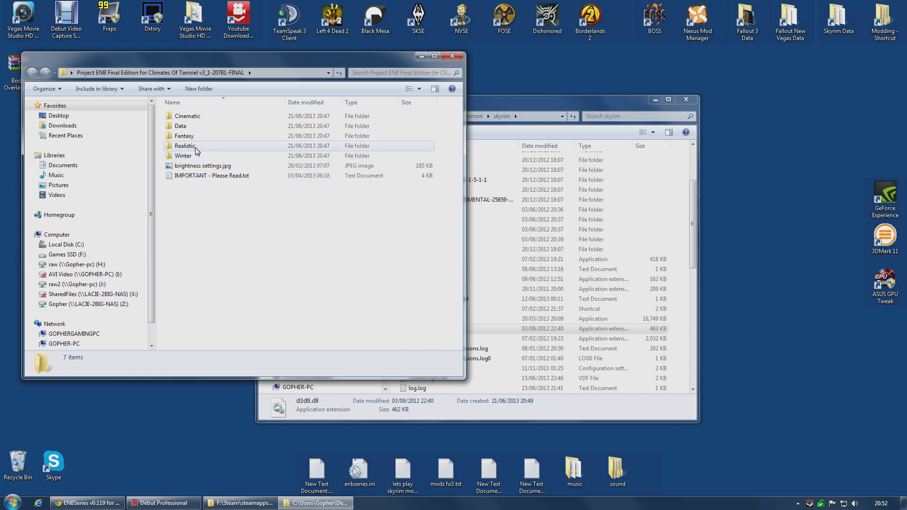
mouse_move(197, 150)
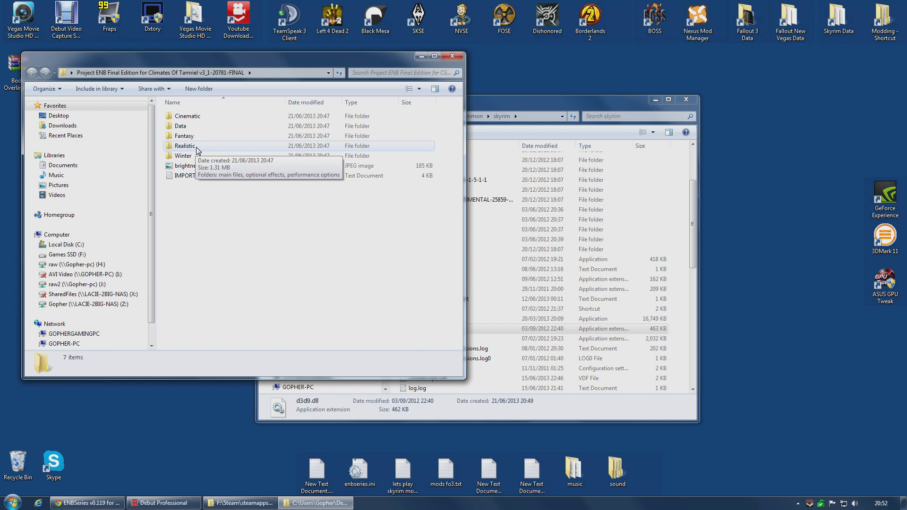
double_click(196, 147)
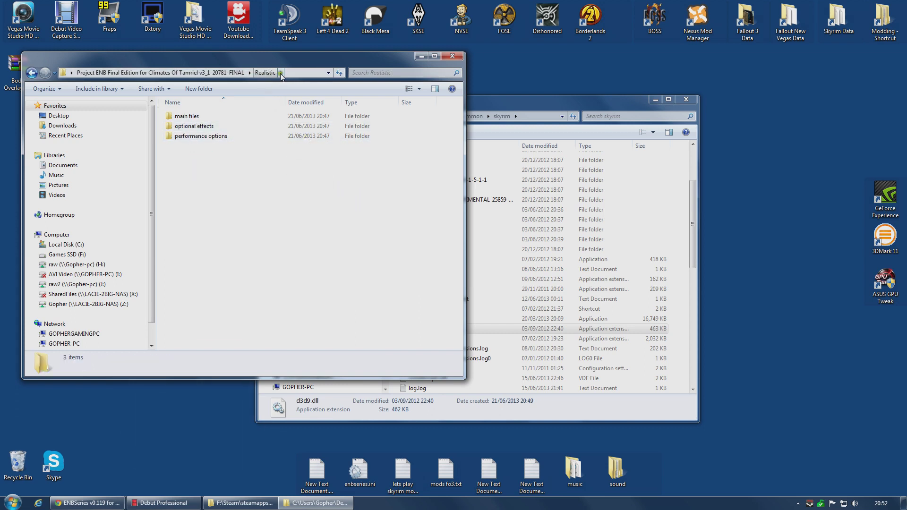
double_click(197, 117)
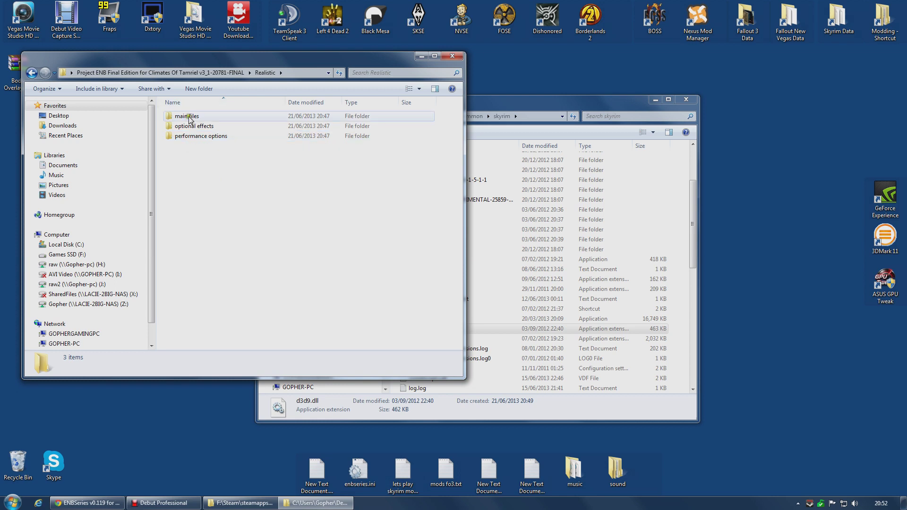
double_click(188, 117)
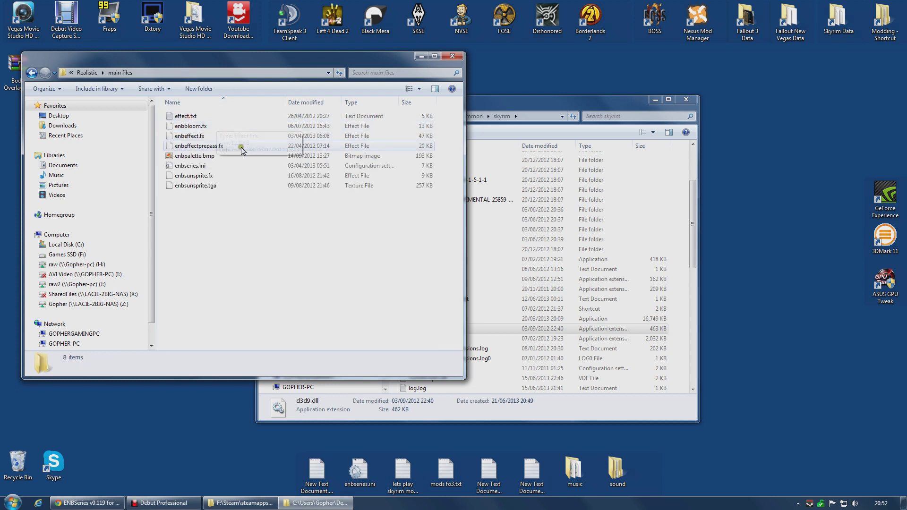
Copy all the Realistic main files, from effect.txt to enbsunsprite.tga, into the skyrim game folder and close the source folder
left_click(192, 116)
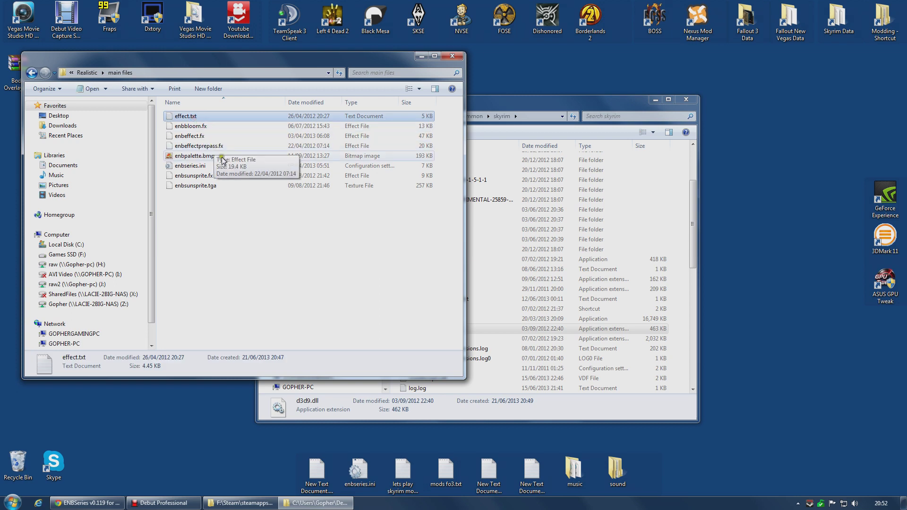
left_click(217, 186, "shift")
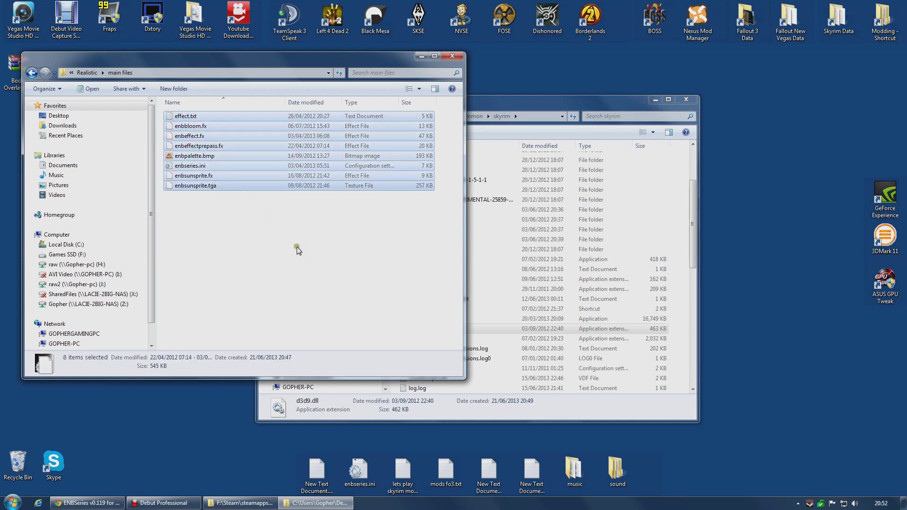
right_click(240, 150)
left_click(279, 269)
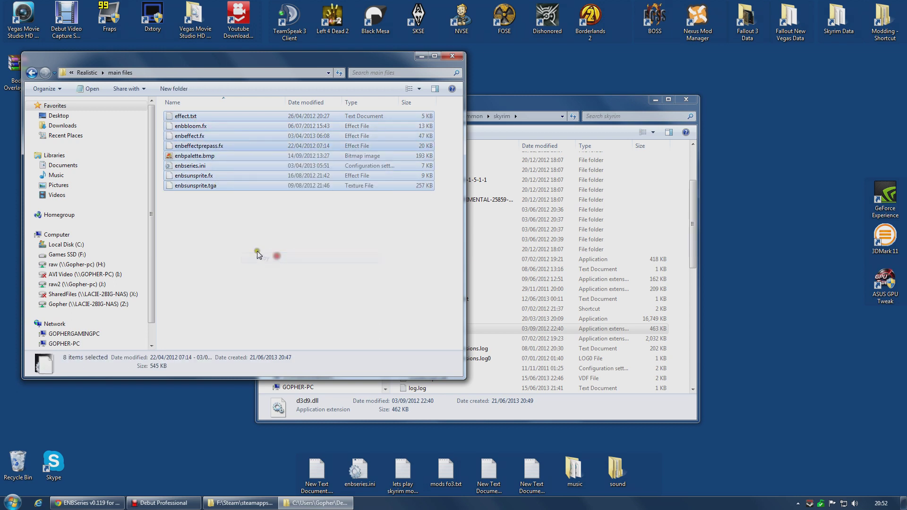
left_click(638, 328)
scroll(670, 328, "down", 2)
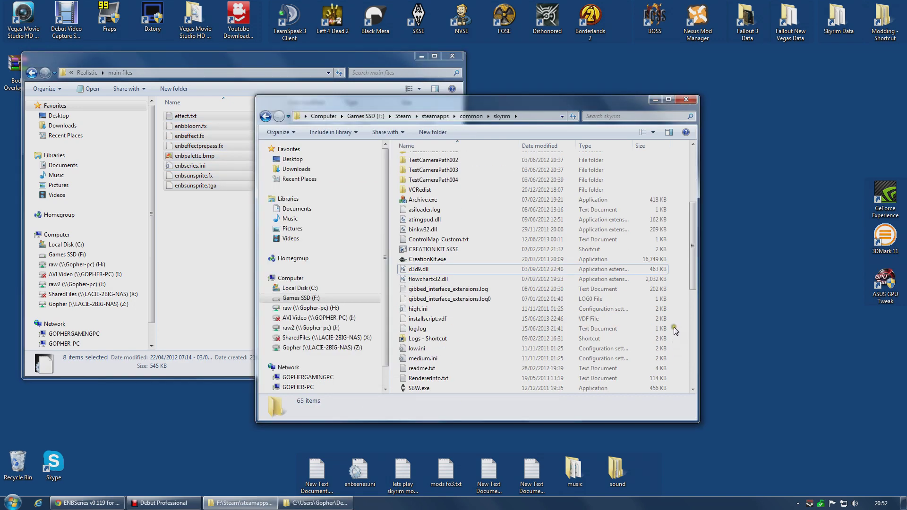
right_click(673, 327)
left_click(697, 394)
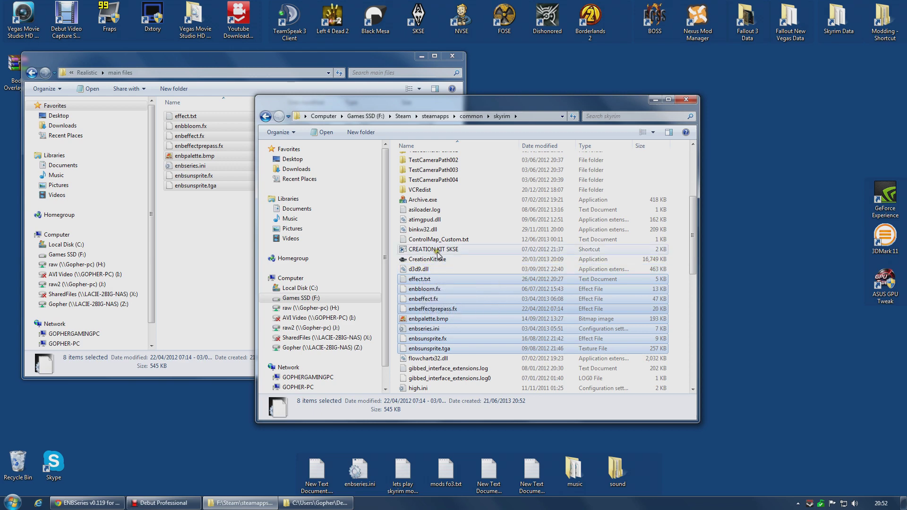
left_click(452, 56)
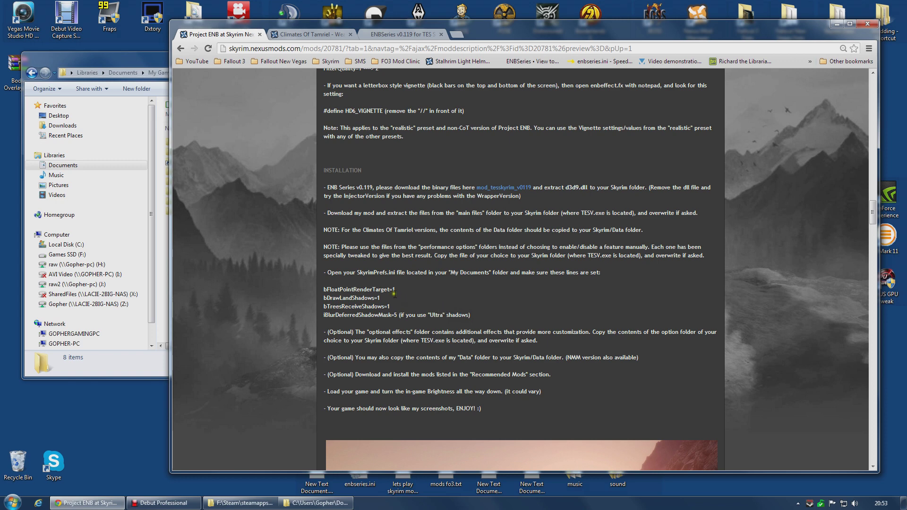
Open SkyrimPrefs.ini from the Skyrim folder under Documents\My Games for editing in Notepad++
left_click(123, 59)
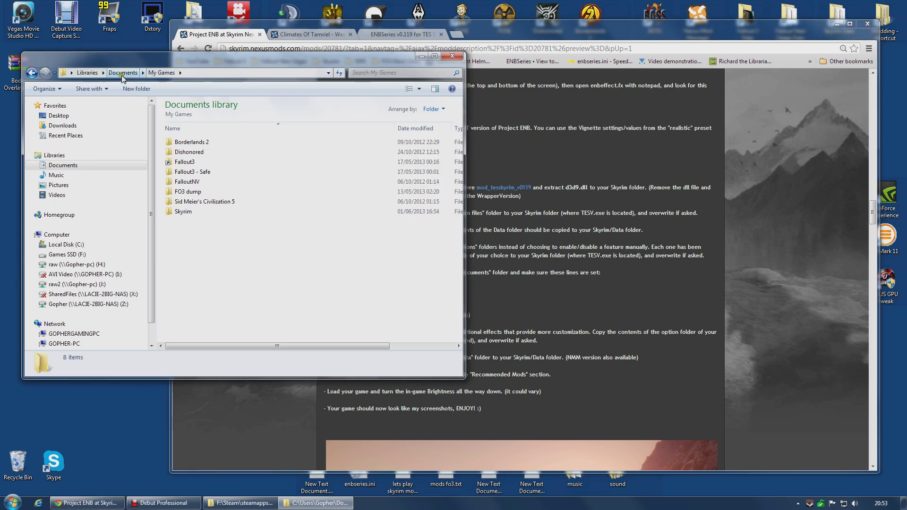
double_click(183, 211)
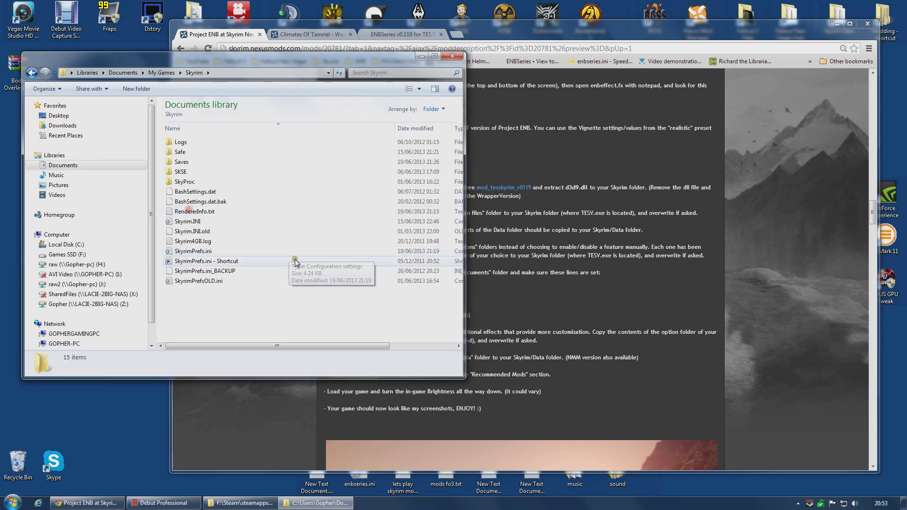
left_click(189, 251)
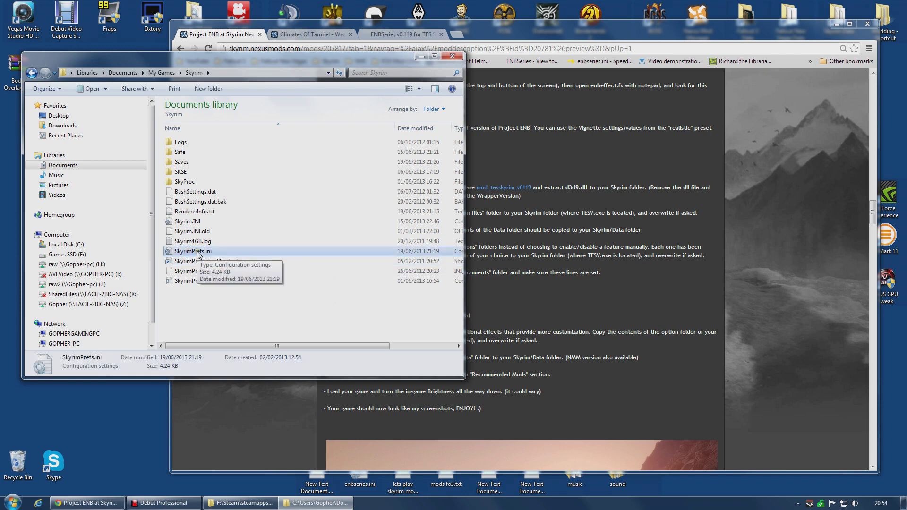
right_click(198, 254)
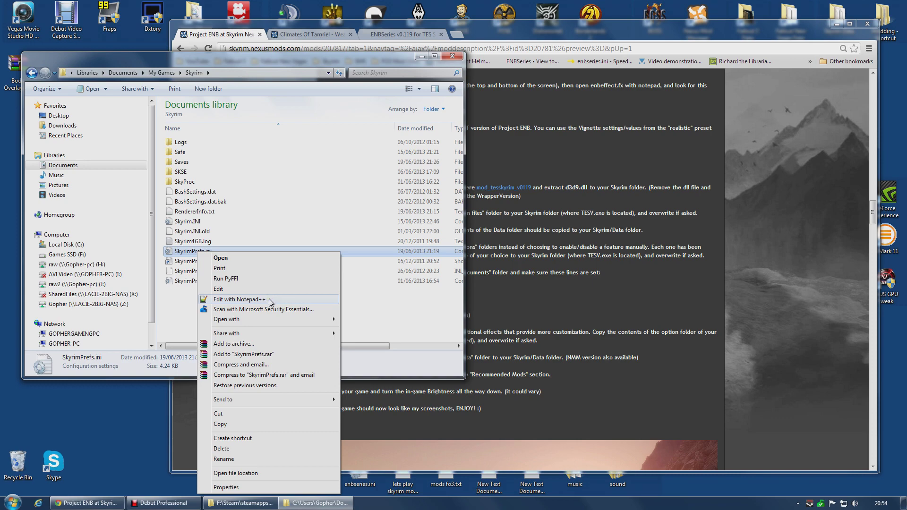
left_click(271, 299)
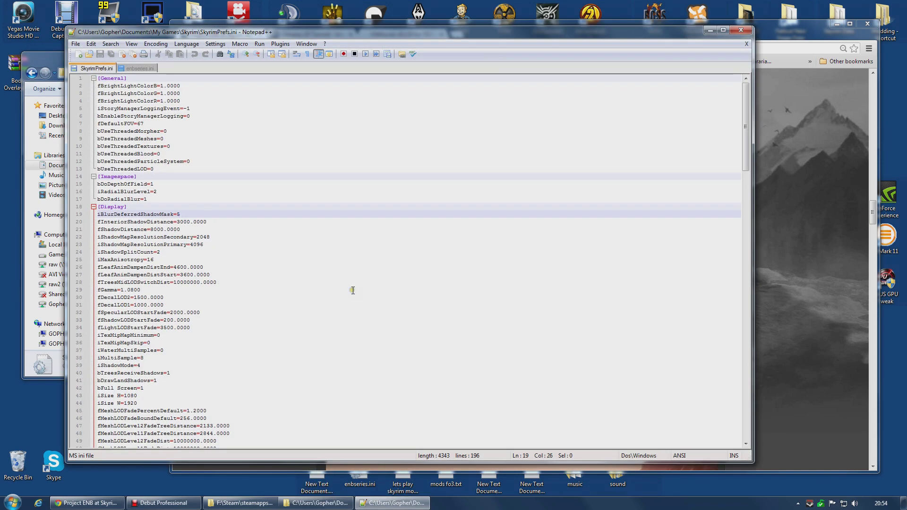
Examine the settings in SkyrimPrefs.ini and place the text cursor on the bUseThreadedMorpher line in the General section
scroll(361, 277, "down", 1)
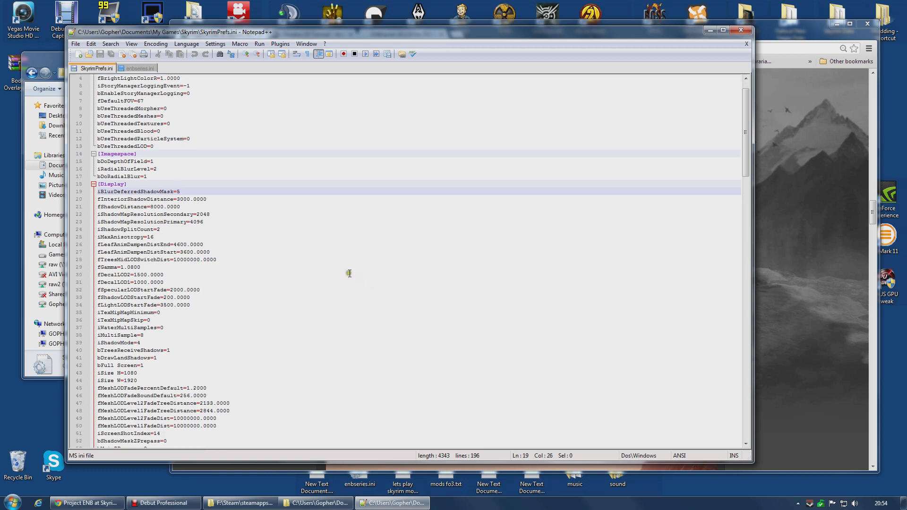
scroll(341, 271, "up", 1)
scroll(341, 267, "down", 9)
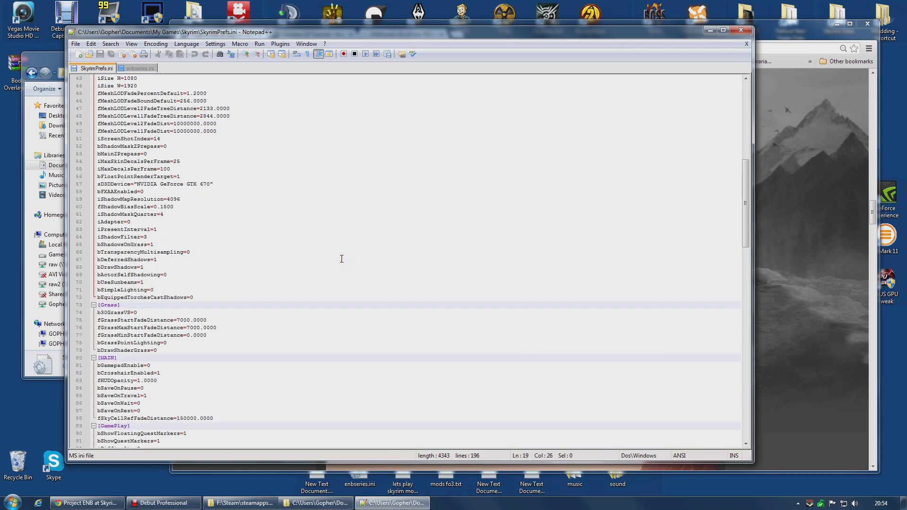
scroll(341, 258, "up", 9)
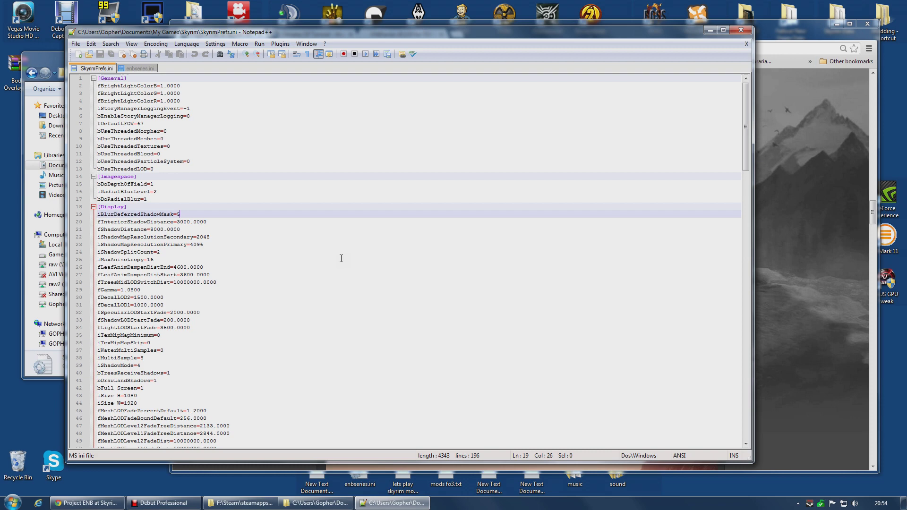
key("Up")
key("Up")
key("Up")
key("Up")
key("Up")
key("Up")
key("Up")
key("Up")
key("Up")
key("Up")
key("Up")
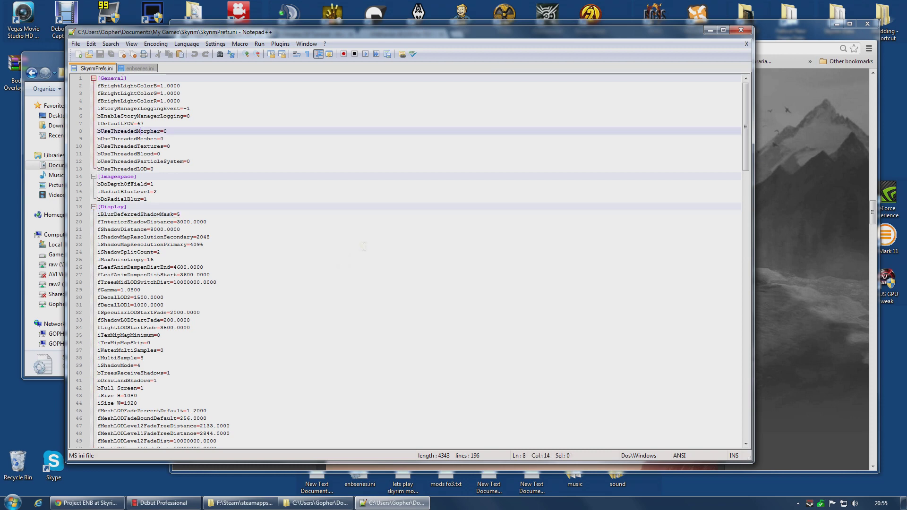
Switch to the Project ENB page in Chrome and copy the setting name bFloatPointRenderTarget from the installation instructions
left_click(792, 237)
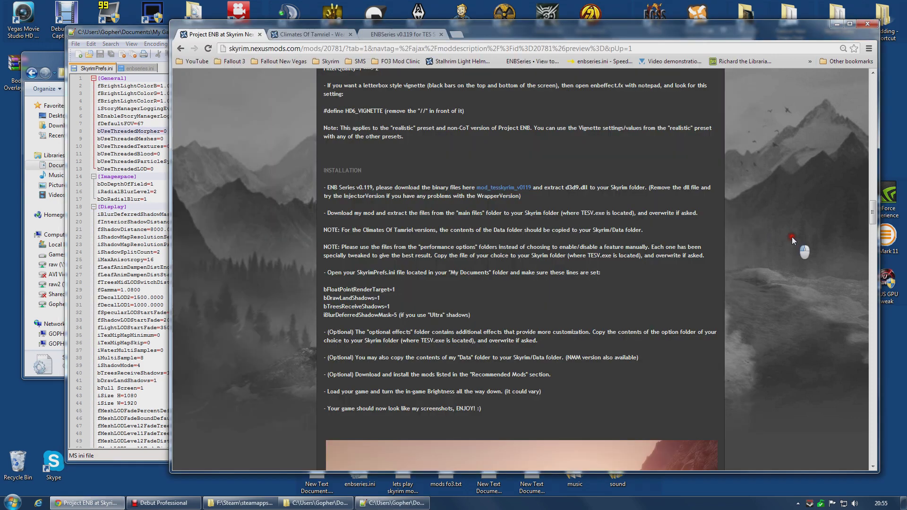
double_click(348, 290)
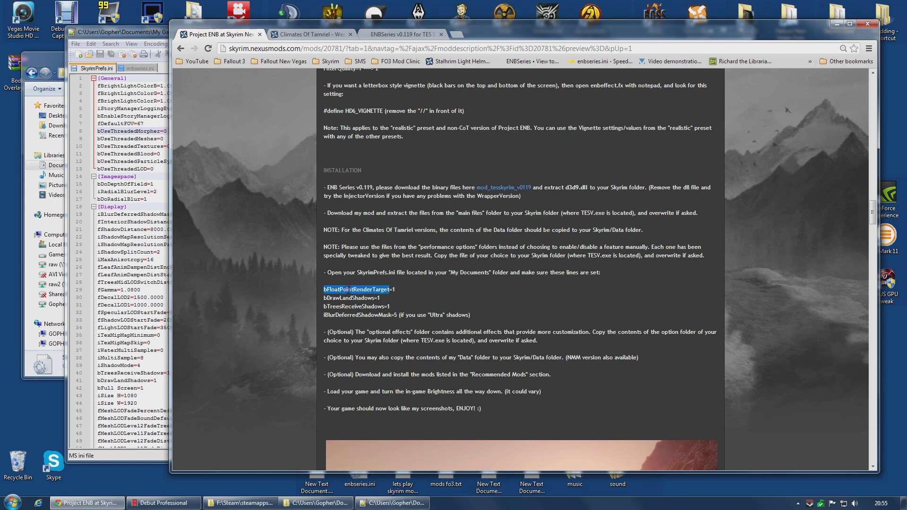
left_click(345, 290)
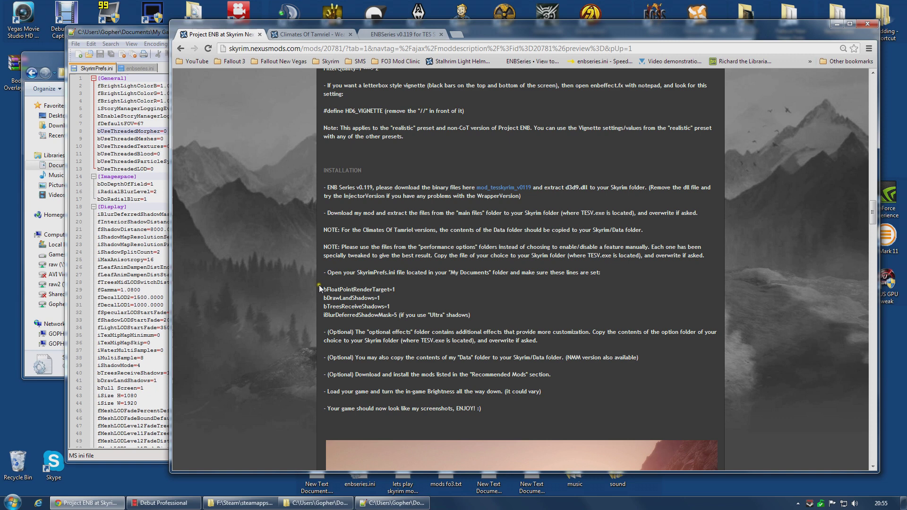
left_click_drag(323, 290, 395, 290)
left_click(445, 298)
double_click(350, 288)
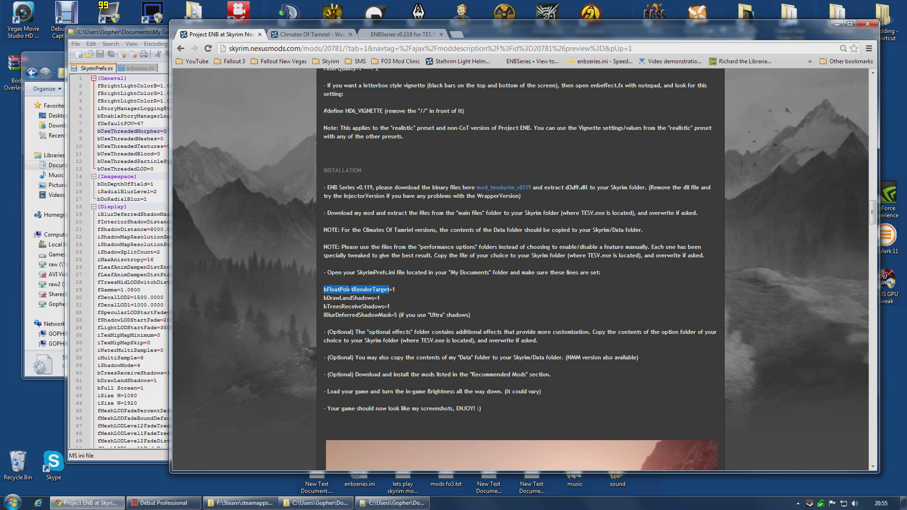
right_click(350, 289)
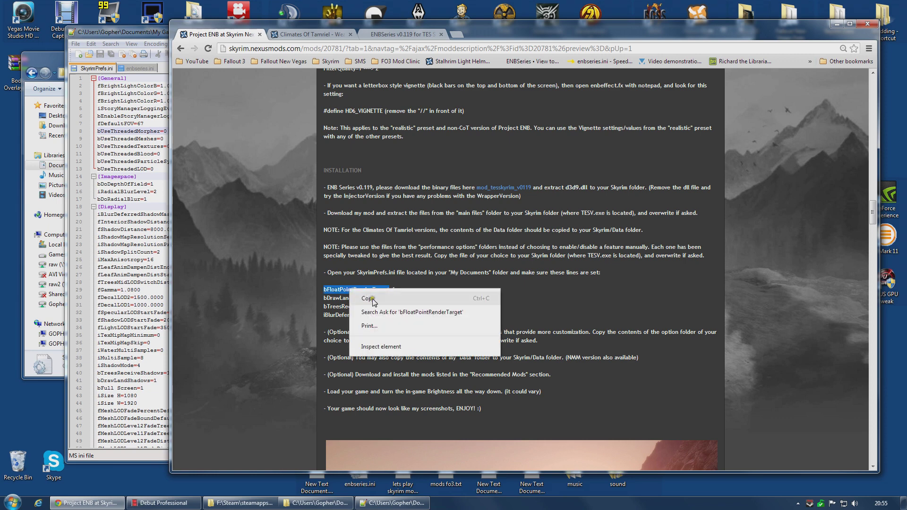
left_click(373, 301)
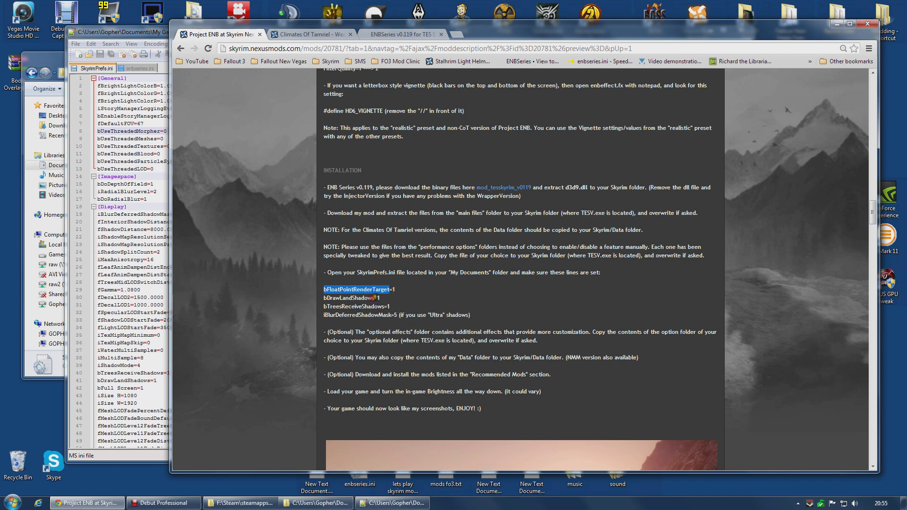
Search SkyrimPrefs.ini in Notepad++ for bFloatPointRenderTarget to check its value, then close the search
left_click(145, 138)
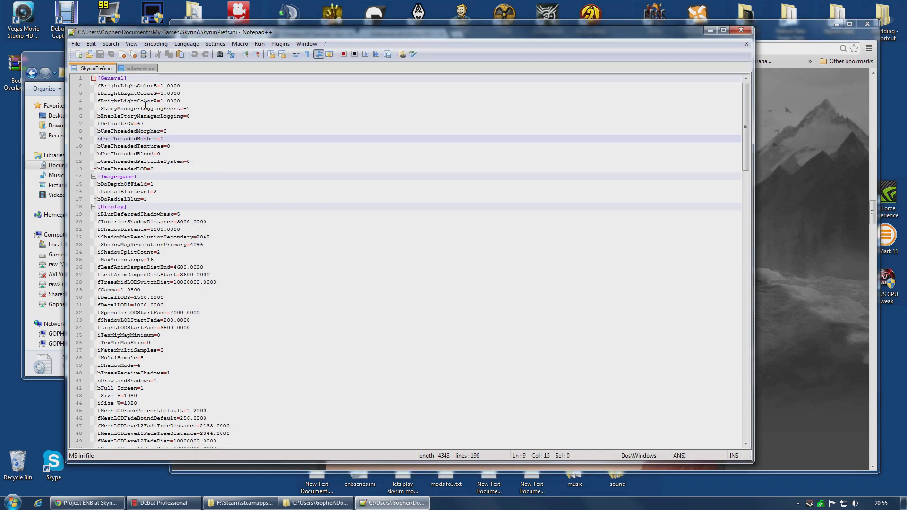
key("ctrl+f")
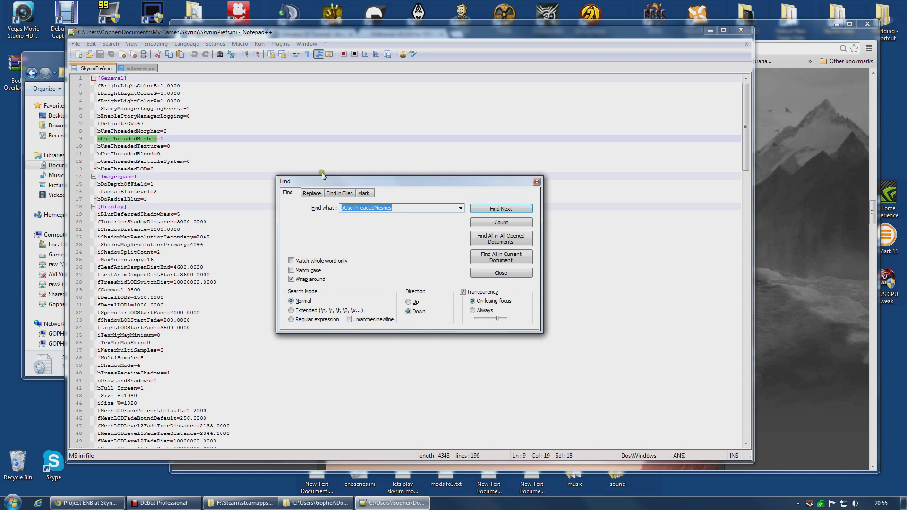
right_click(395, 208)
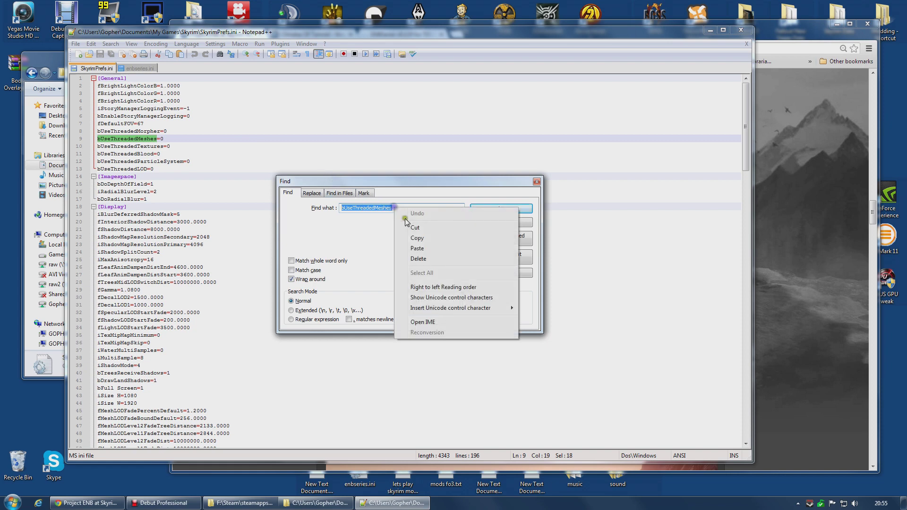
left_click(417, 248)
left_click(500, 210)
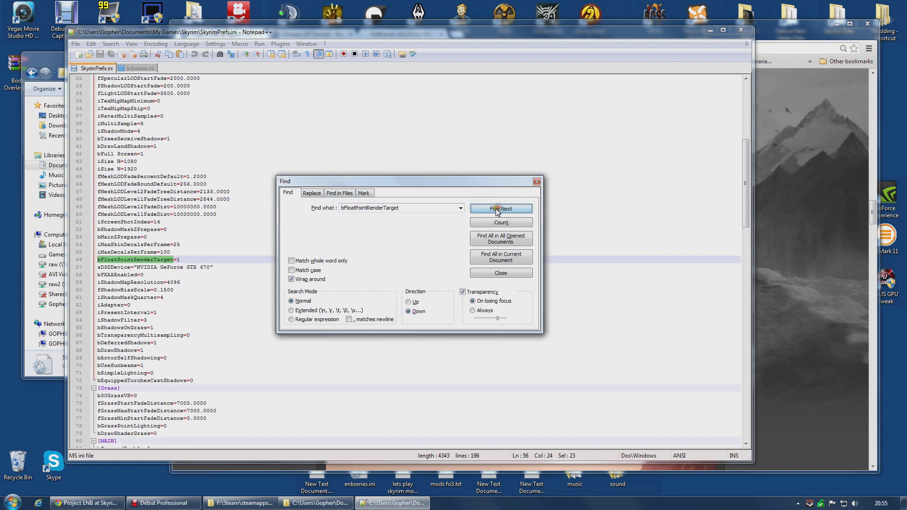
left_click(536, 182)
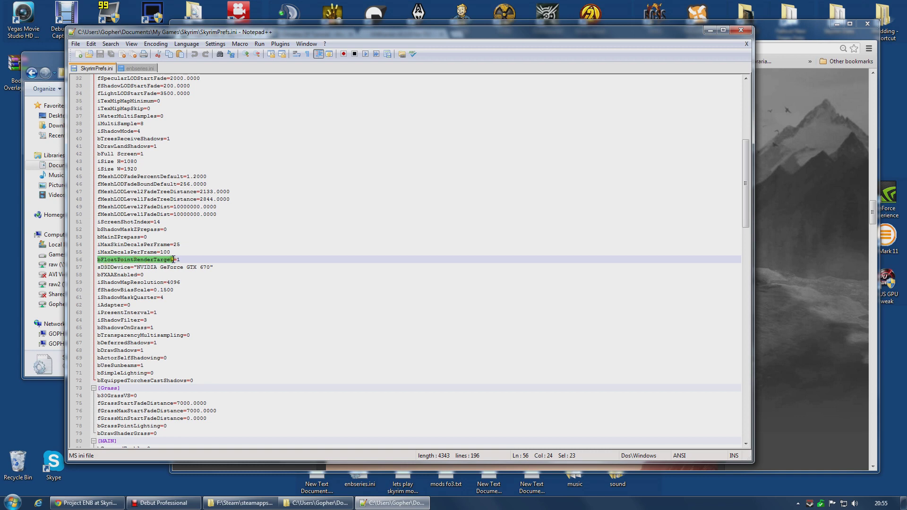
Copy bDrawLandShadows from the Project ENB page's installation instructions and search SkyrimPrefs.ini for it to check its value
left_click(764, 114)
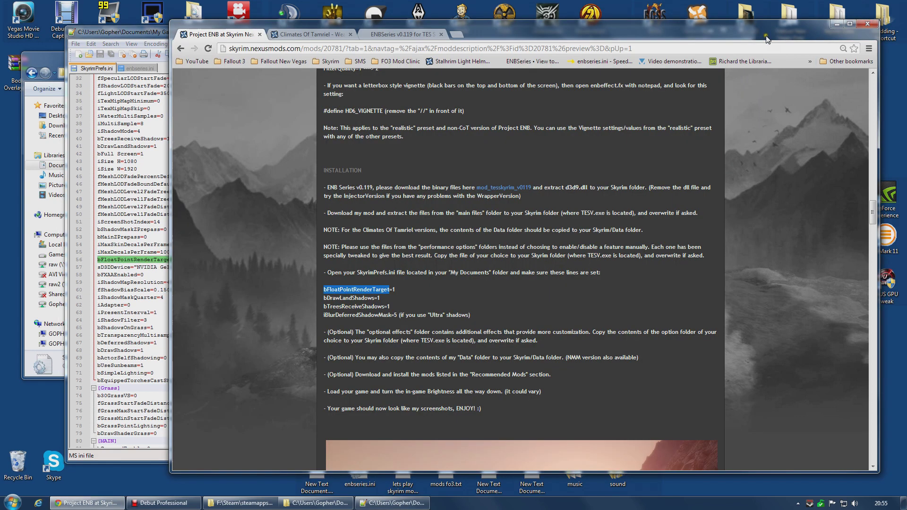
double_click(348, 298)
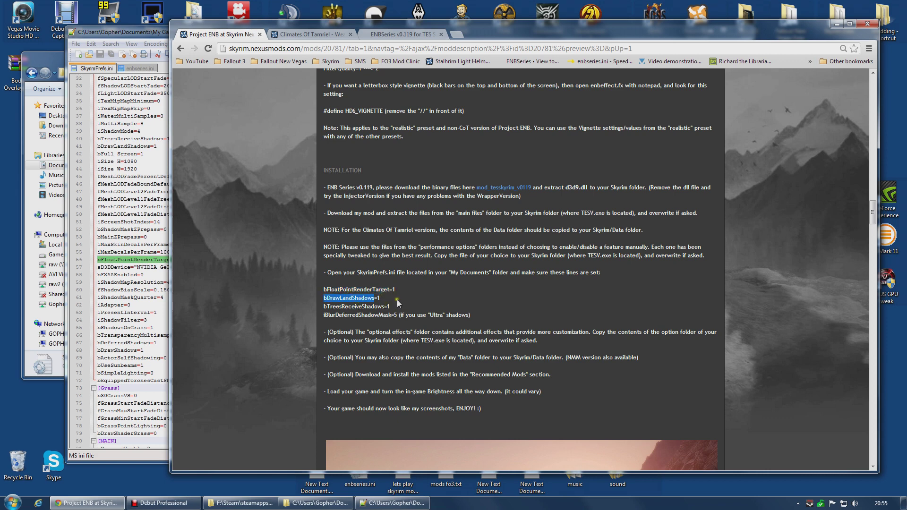
left_click(143, 230)
key("ctrl+f")
key("ctrl+v")
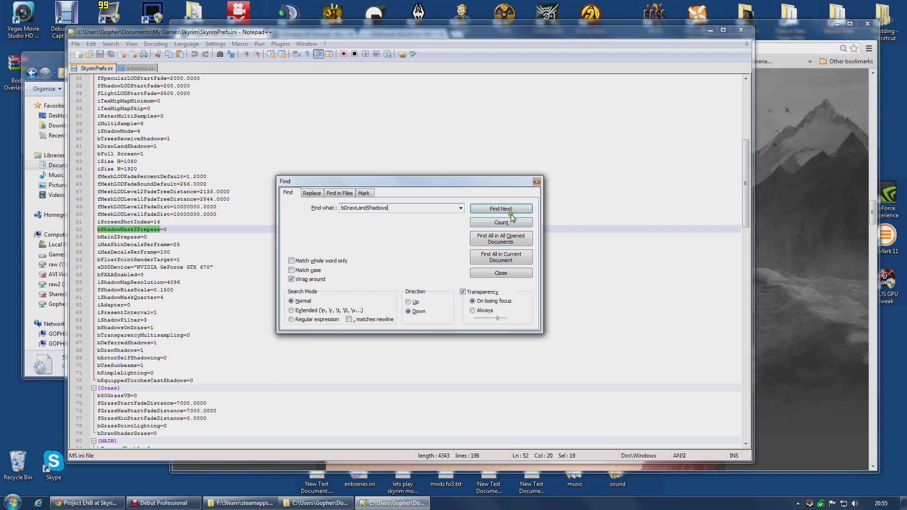
left_click(518, 208)
left_click(536, 181)
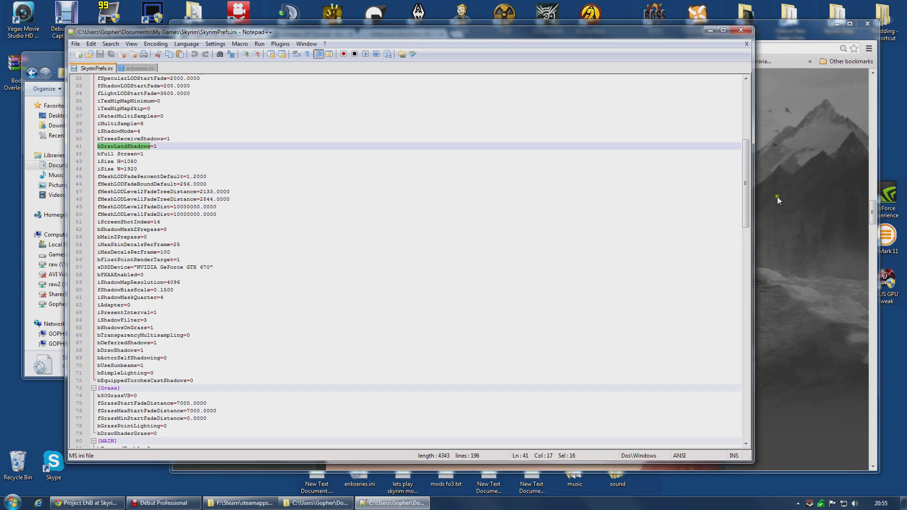
Copy bTreesReceiveShadows from the Project ENB page's installation instructions and search SkyrimPrefs.ini for it to check its value
left_click(790, 202)
double_click(349, 306)
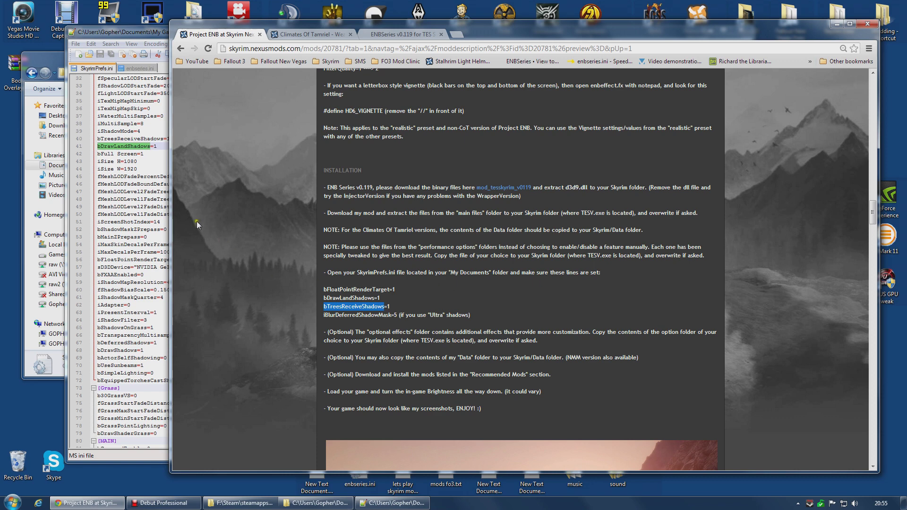
double_click(137, 184)
key("ctrl+f")
key("ctrl+v")
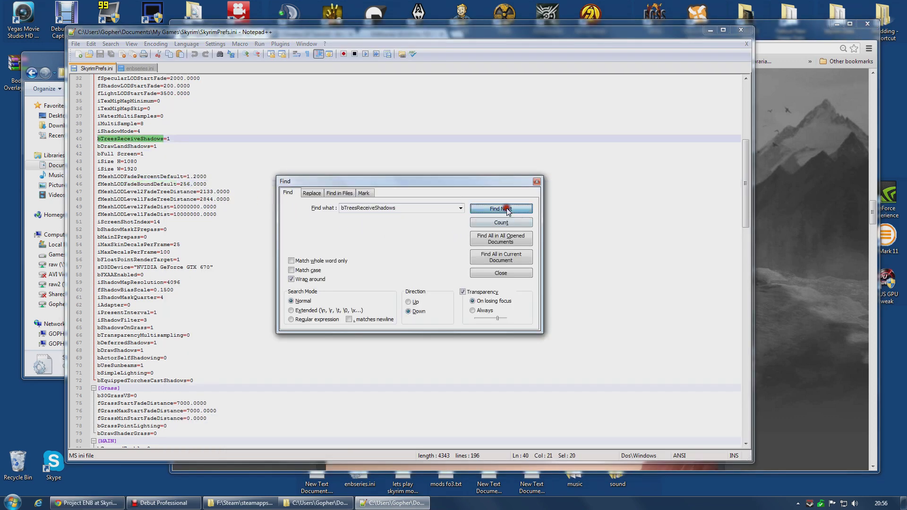
left_click(507, 209)
left_click(537, 181)
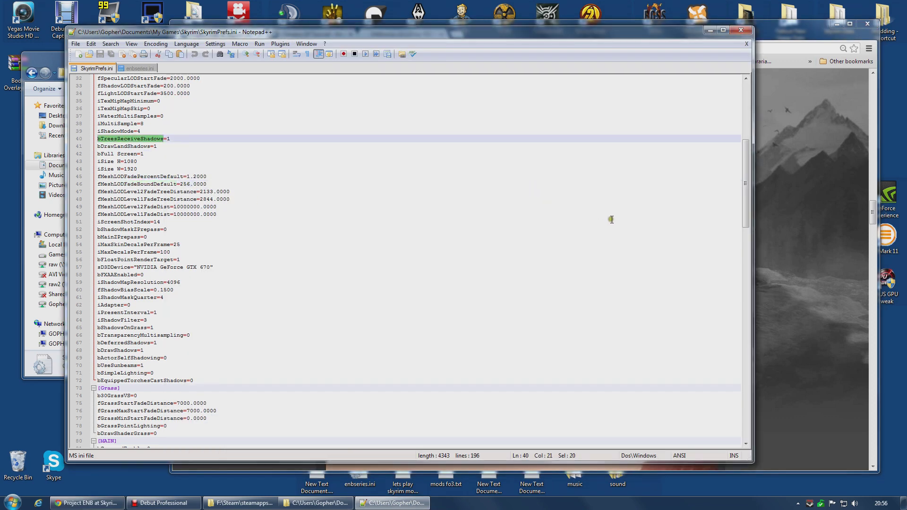
Copy iBlurDeferredShadowMask from the Project ENB page's installation instructions and search SkyrimPrefs.ini for it to check its value
left_click(779, 211)
double_click(356, 315)
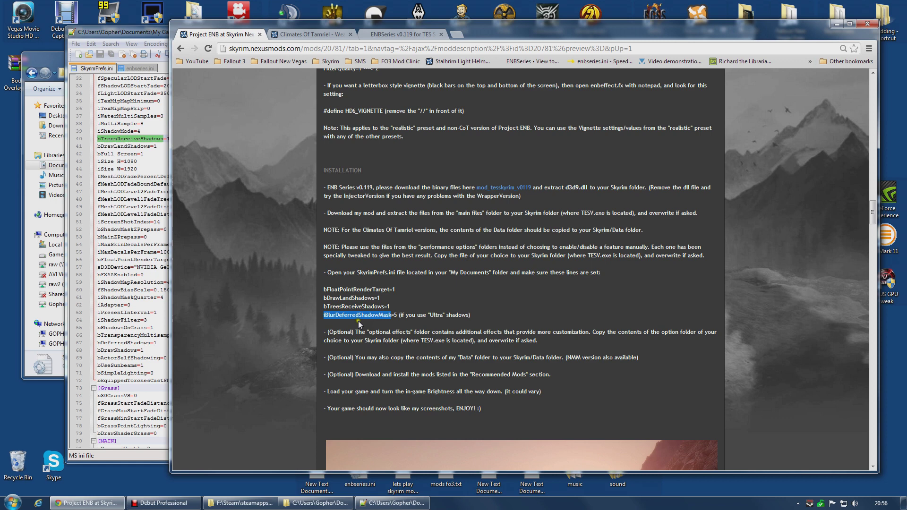
key("ctrl+c")
double_click(134, 177)
key("ctrl+f")
key("ctrl+v")
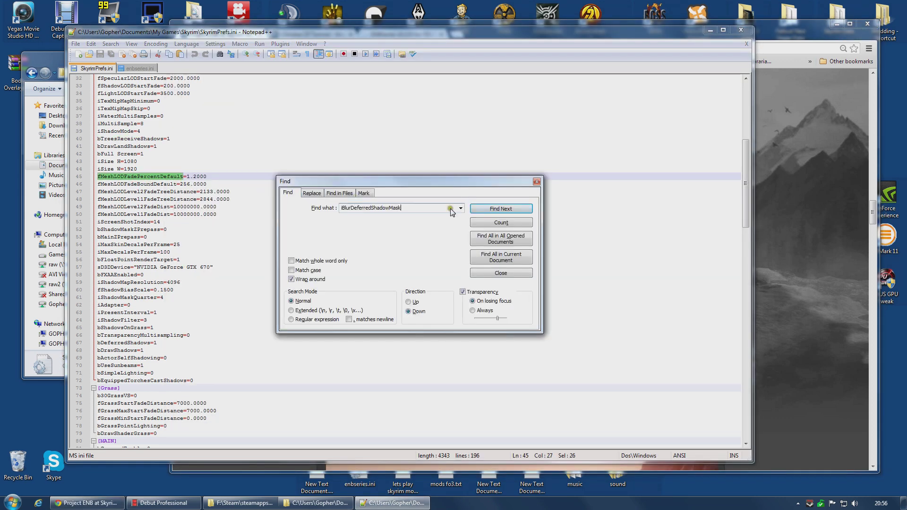
left_click(511, 209)
left_click(536, 181)
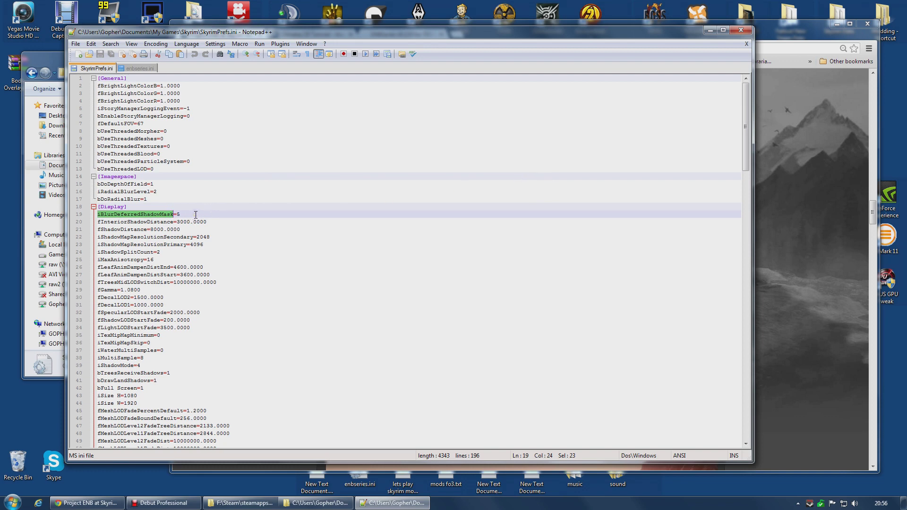
Recheck the iBlurDeferredShadowMask line in SkyrimPrefs.ini against the mod page's instructions and close Notepad++
left_click(804, 219)
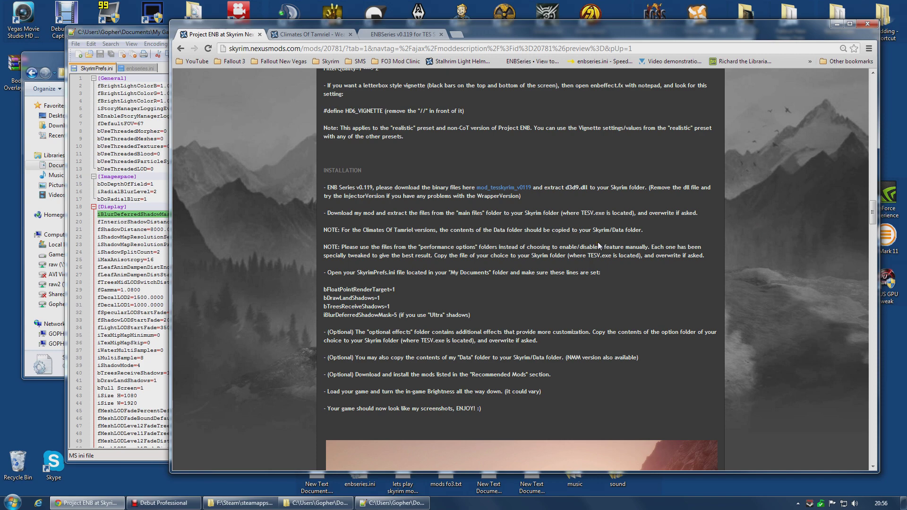
left_click(160, 195)
left_click(191, 215)
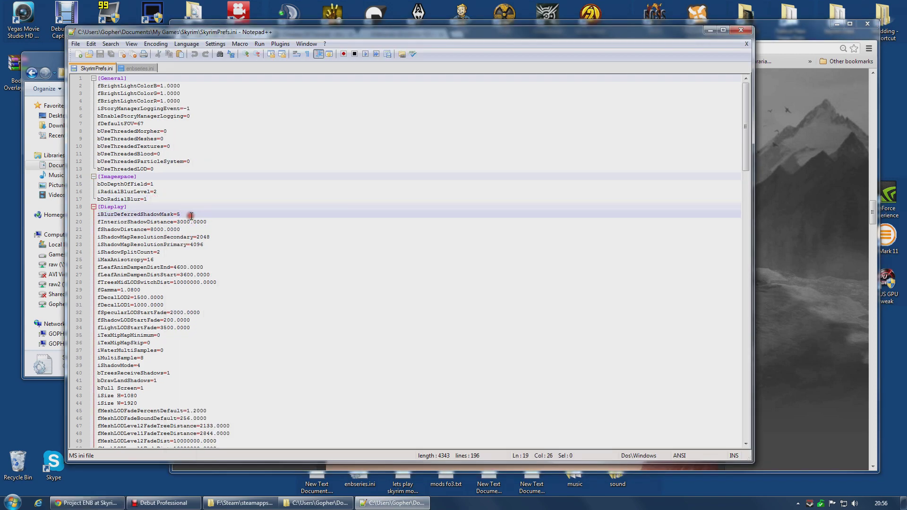
left_click(76, 43)
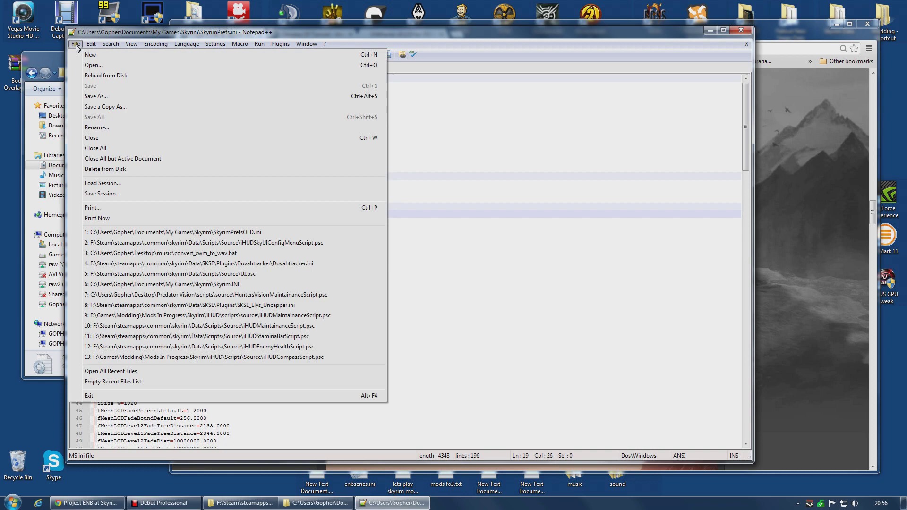
left_click(472, 138)
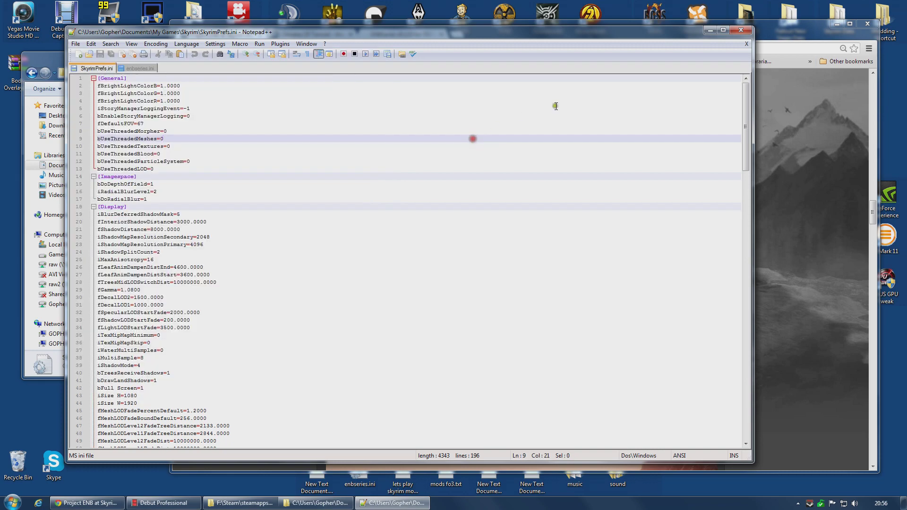
left_click(743, 30)
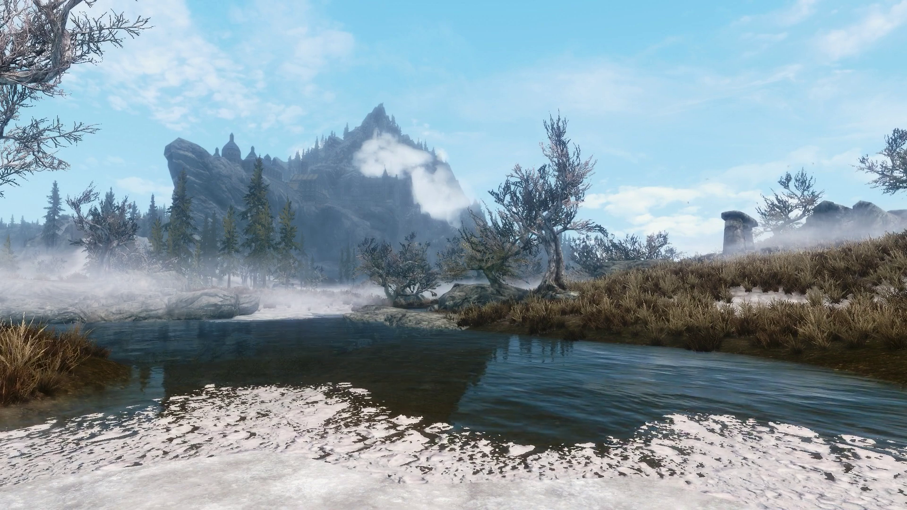
In Skyrim, lower the display brightness setting to its minimum and return to the game
key("Escape")
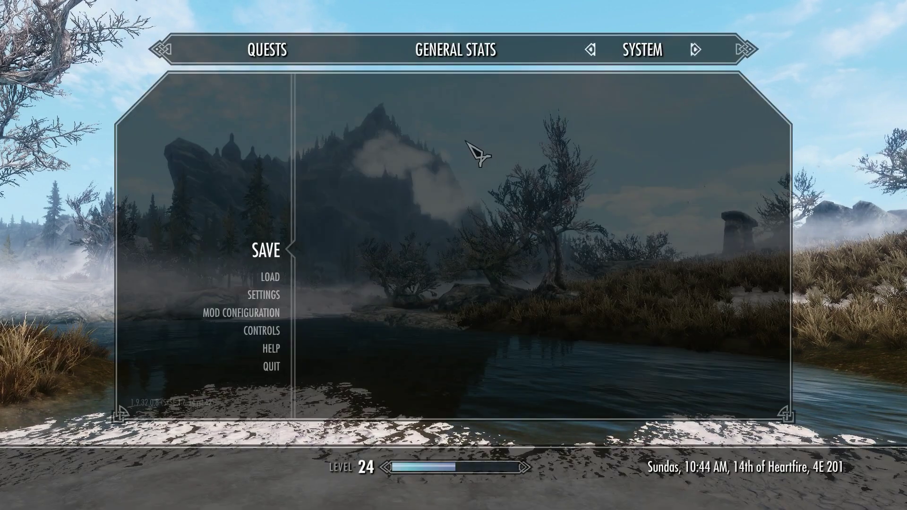
left_click(259, 296)
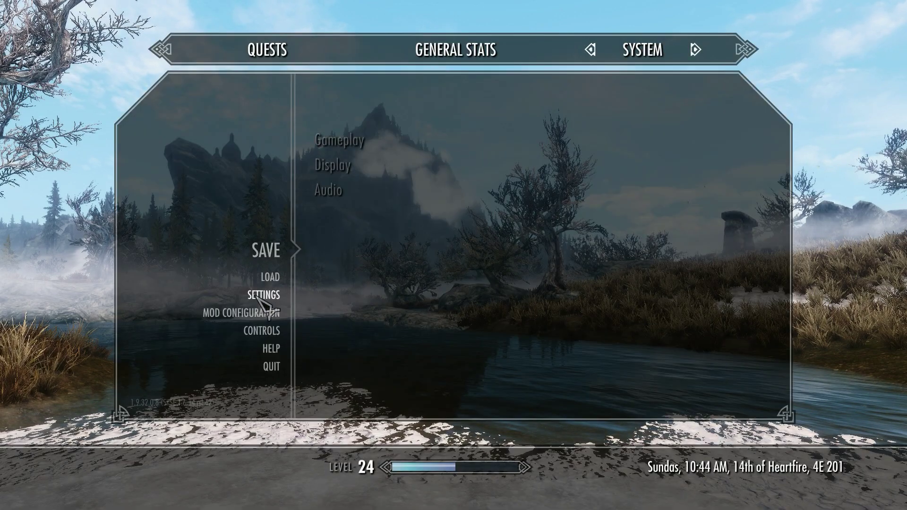
left_click(339, 165)
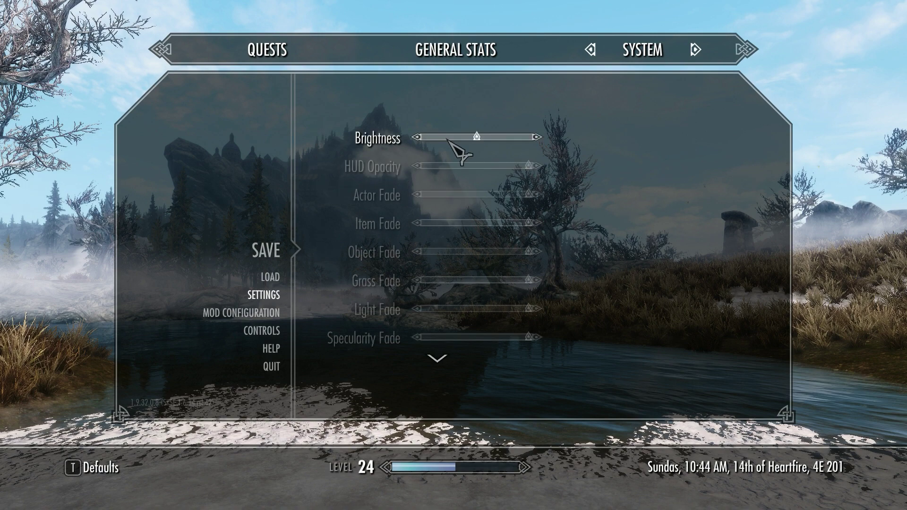
left_click_drag(476, 138, 416, 140)
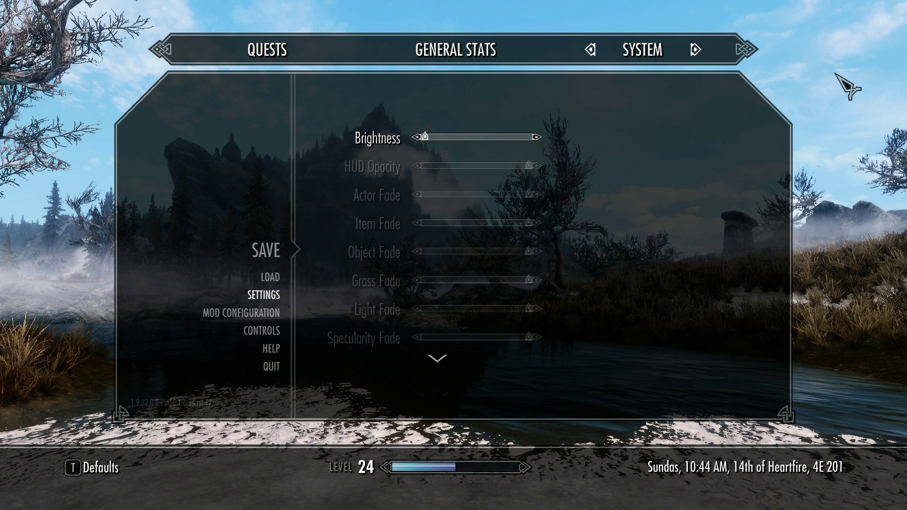
key("Escape")
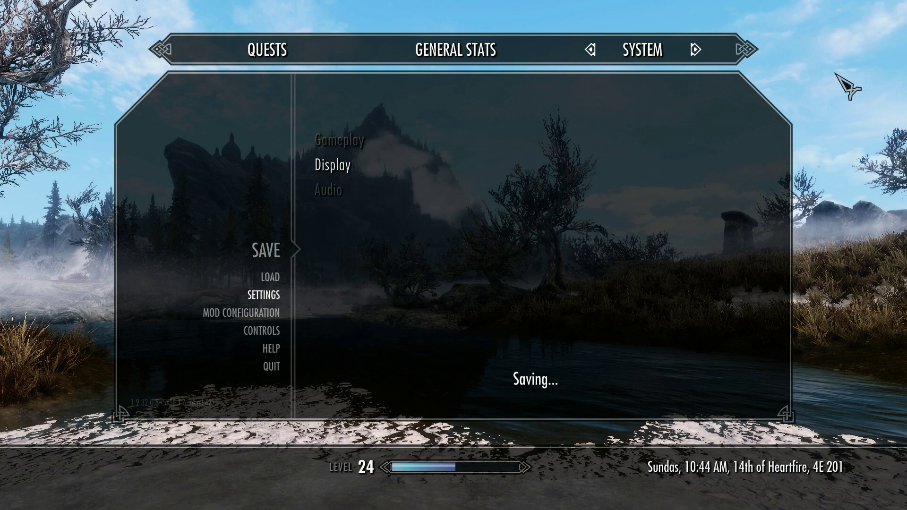
key("Escape")
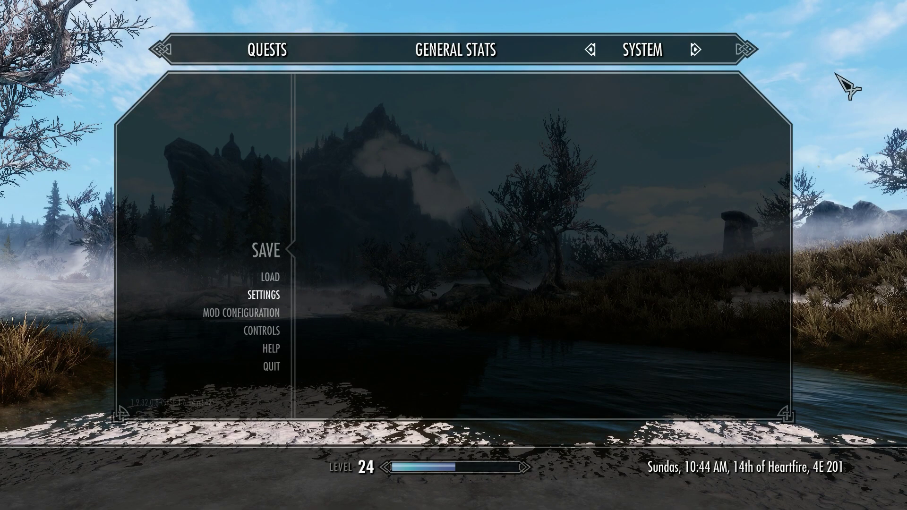
key("Escape")
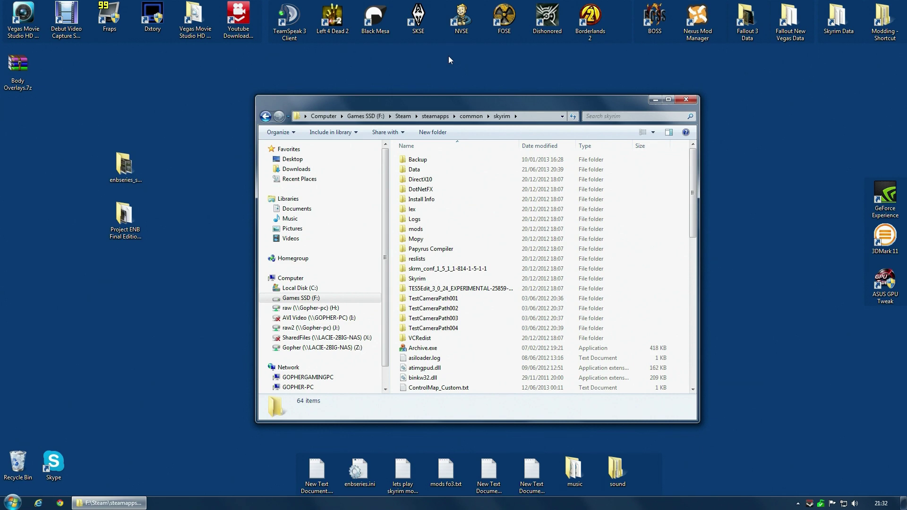
Examine d3d9.dll in the WrapperVersion folder of enbseries_skyrim_v0119 and look through the Skyrim folder as its install location
double_click(133, 178)
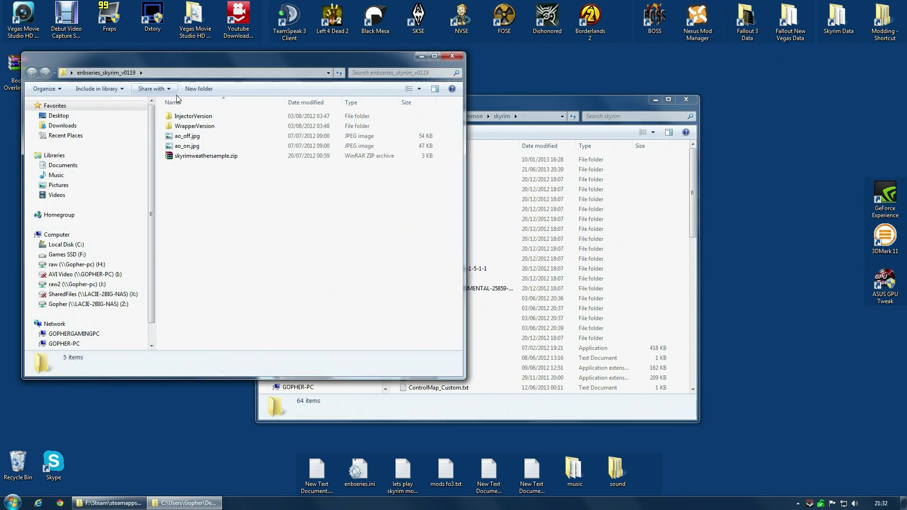
double_click(194, 126)
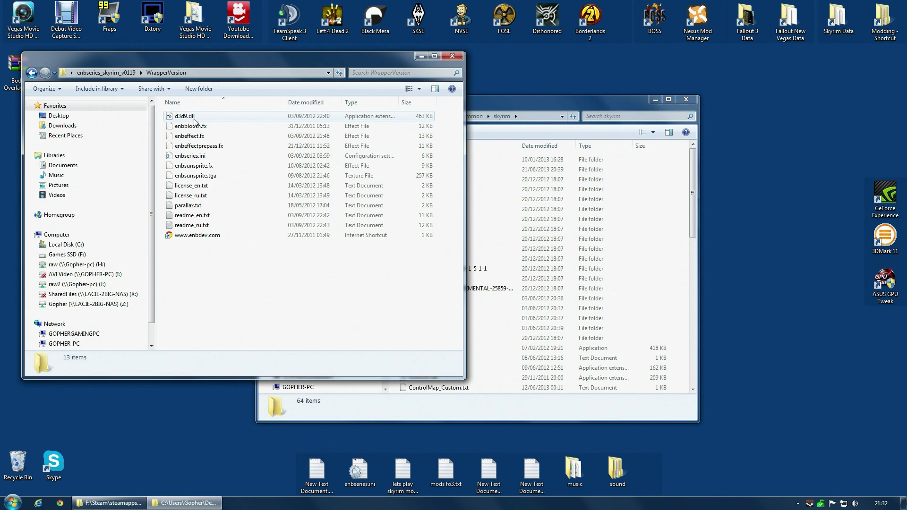
left_click(195, 118)
left_click(693, 276)
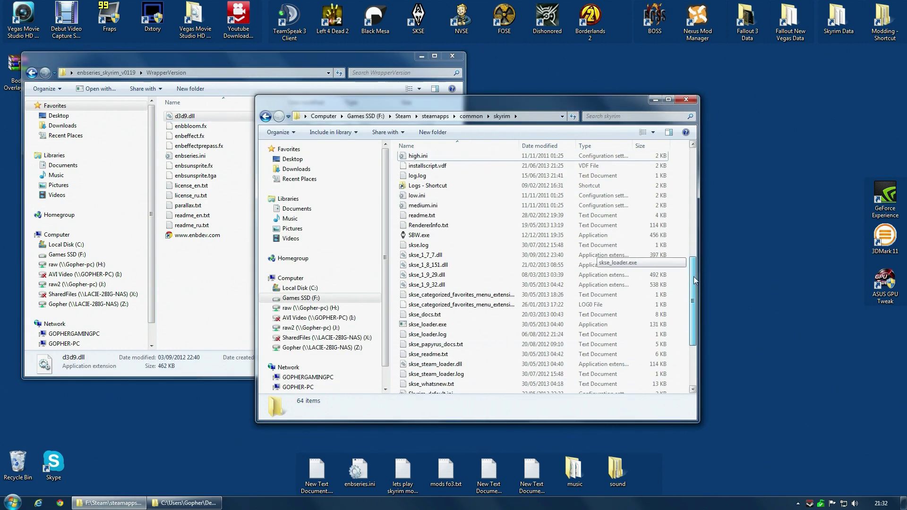
left_click_drag(694, 276, 699, 174)
scroll(613, 182, "down", 2)
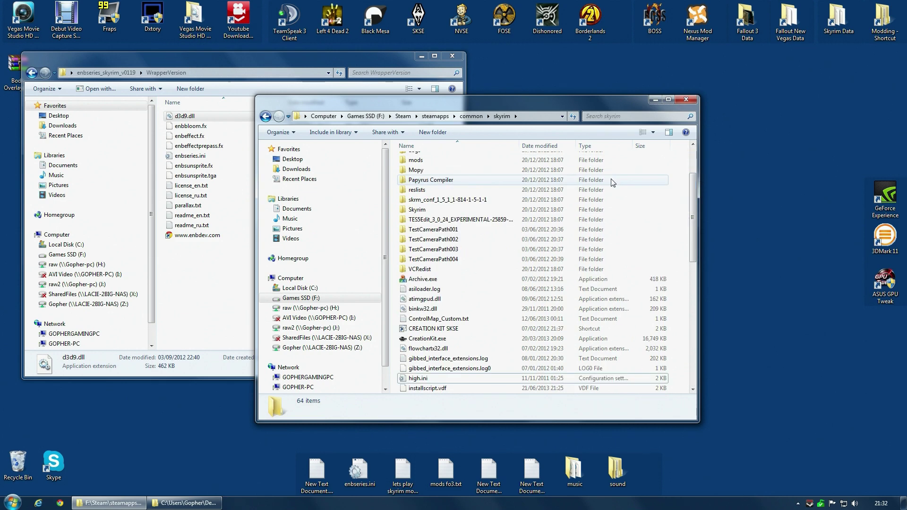
scroll(609, 189, "down", 2)
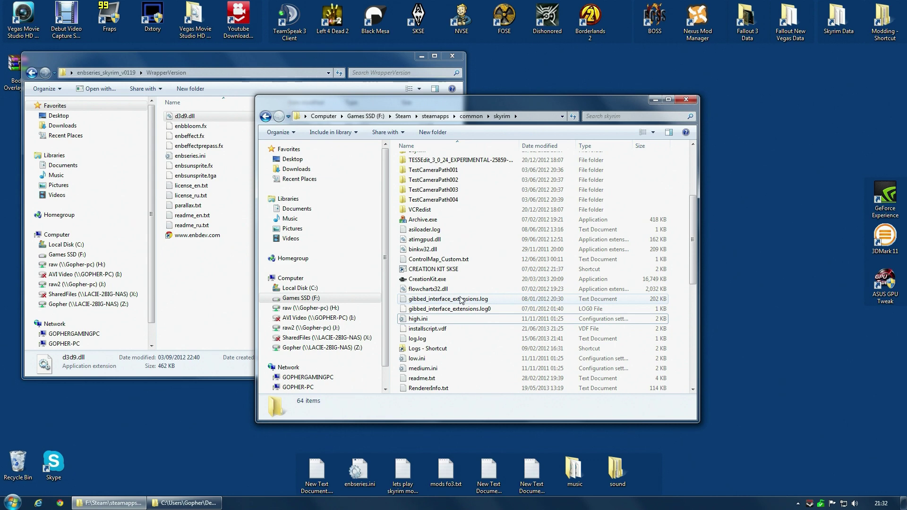
scroll(460, 300, "down", 10)
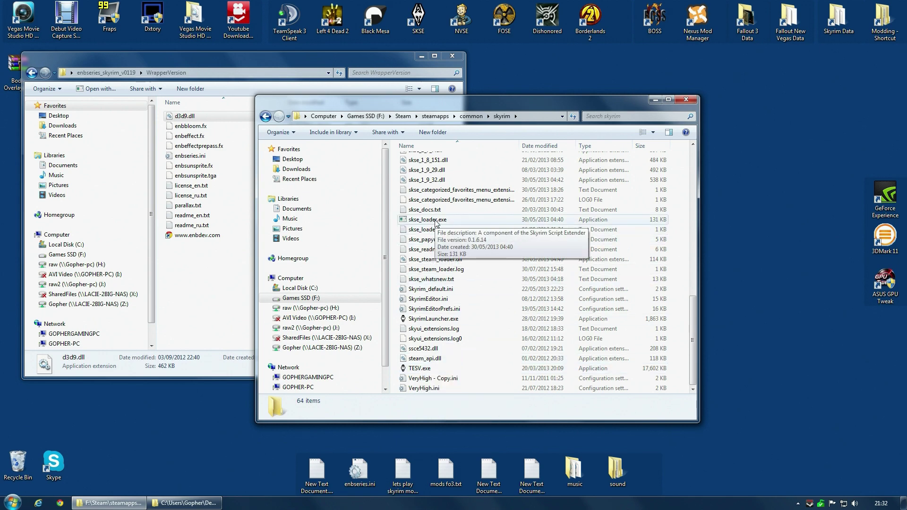
scroll(436, 224, "up", 10)
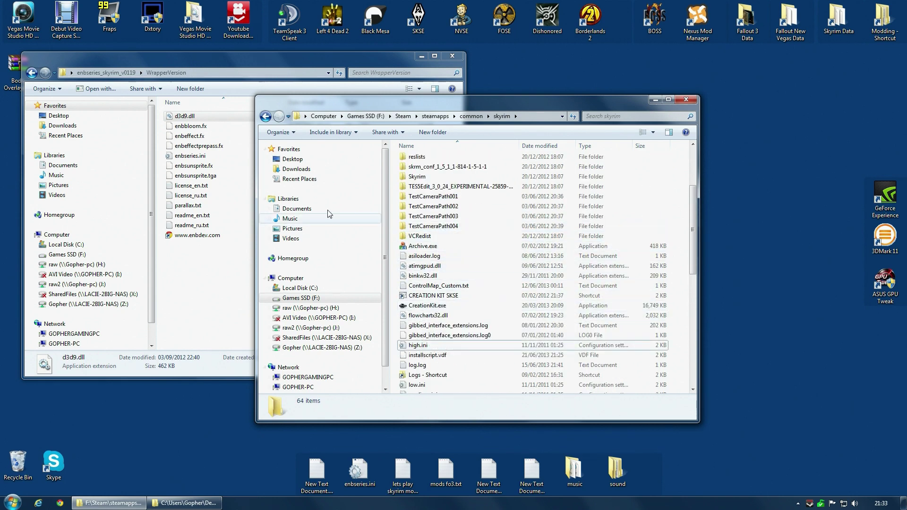
left_click(195, 119)
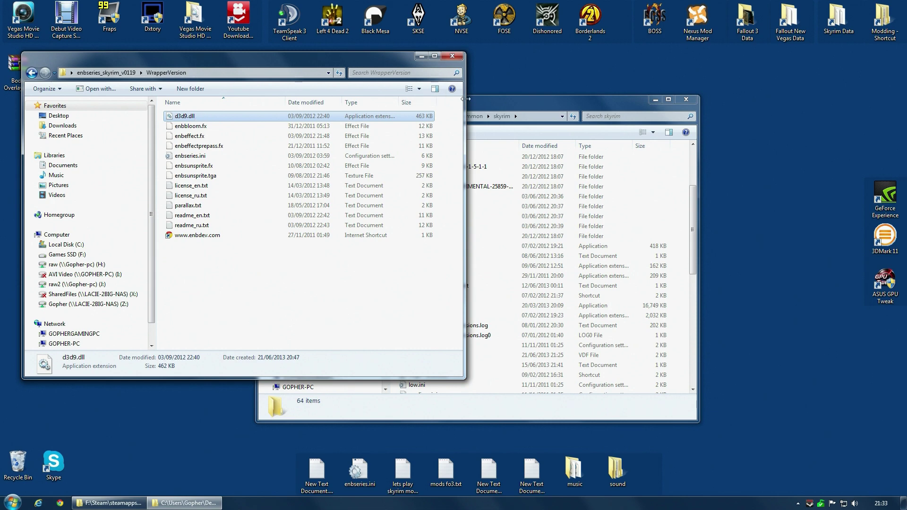
left_click(482, 106)
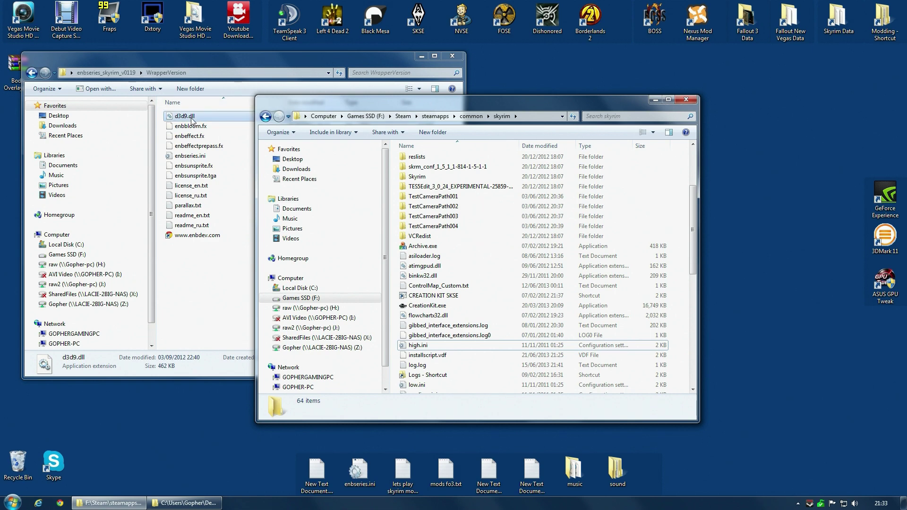
Copy ENBInjector.exe, enbinjector.ini and enbseries.dll from the InjectorVersion folder of enbseries_skyrim_v0119 into the Skyrim folder and close the source window
left_click(128, 73)
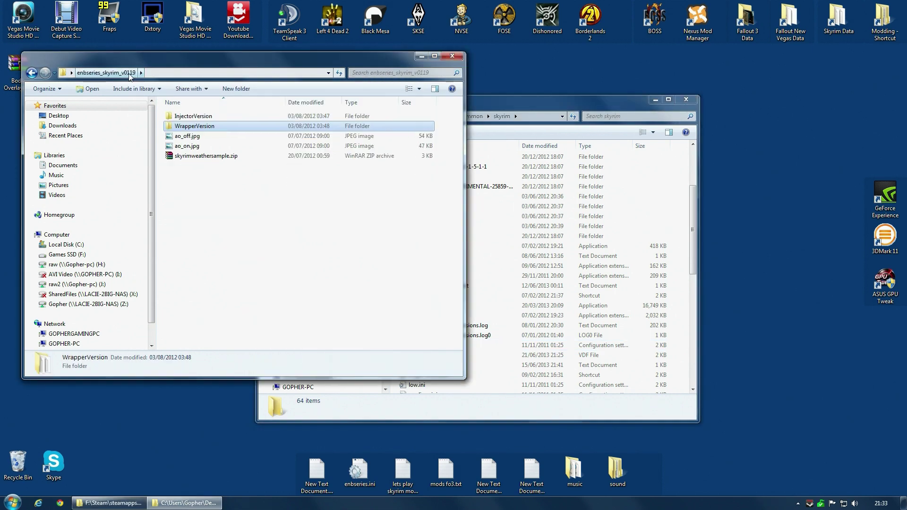
double_click(194, 116)
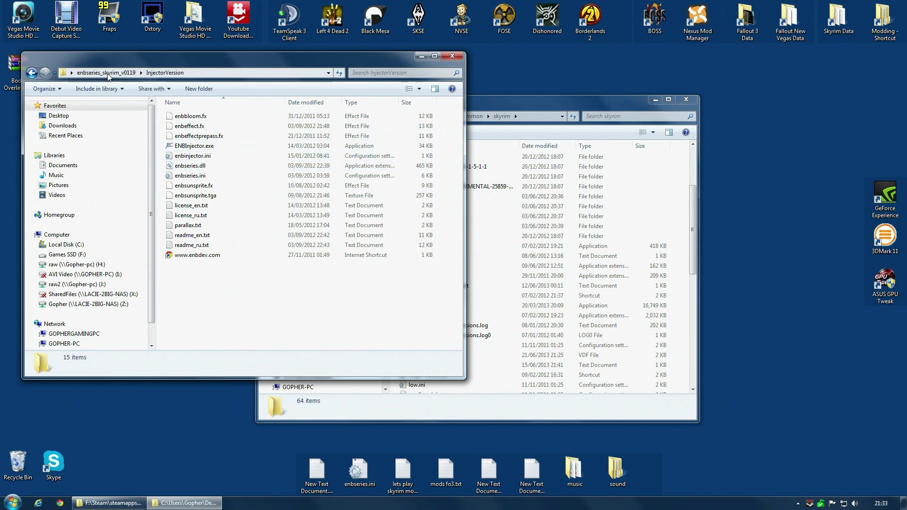
left_click_drag(93, 65, 120, 61)
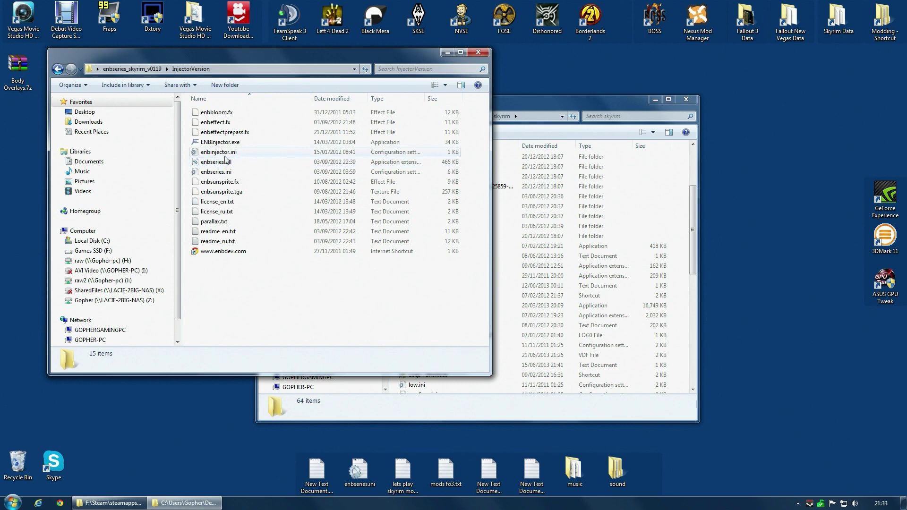
left_click(221, 143)
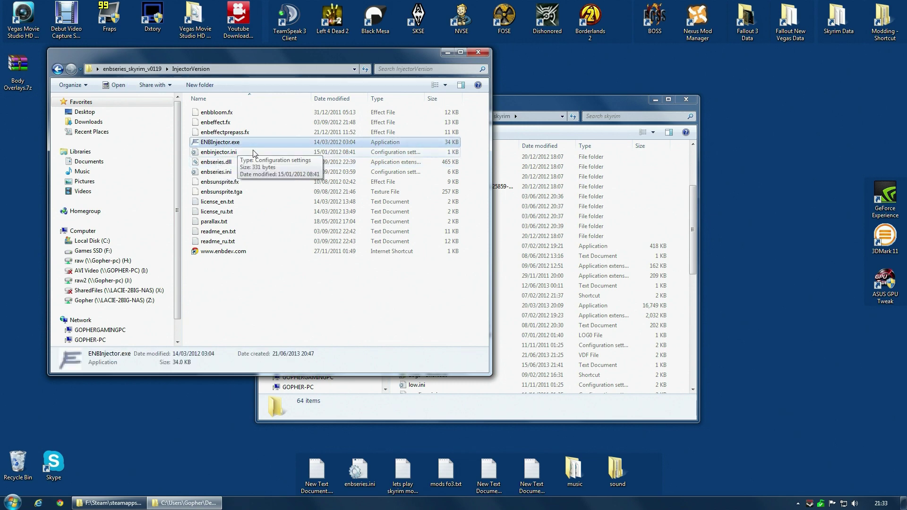
left_click(239, 153, "ctrl")
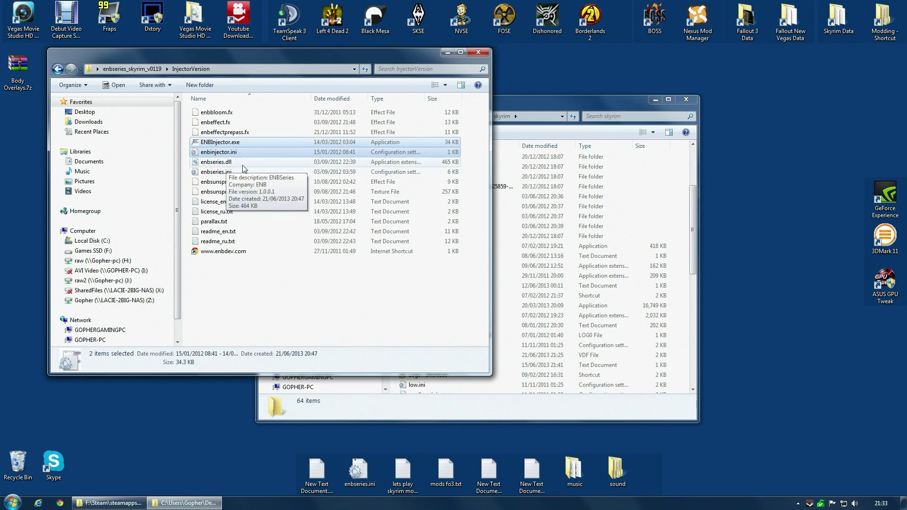
left_click(241, 164, "ctrl")
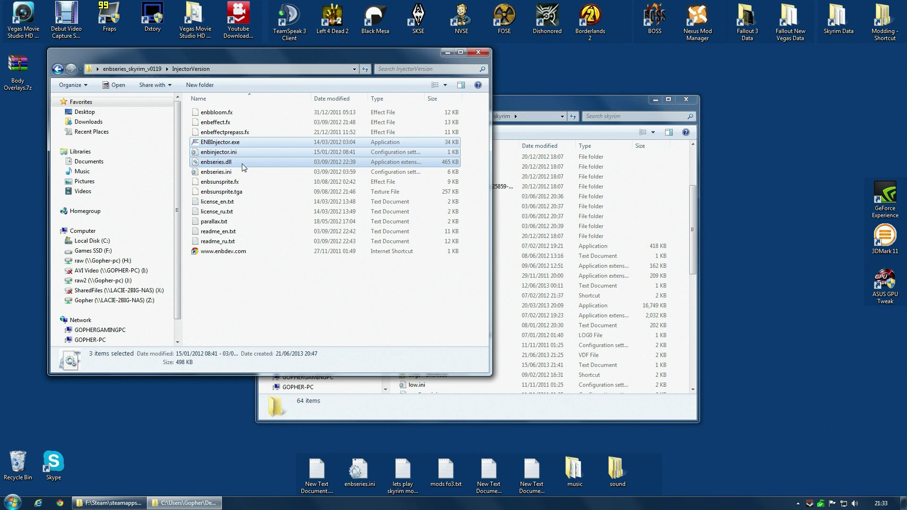
right_click(242, 161)
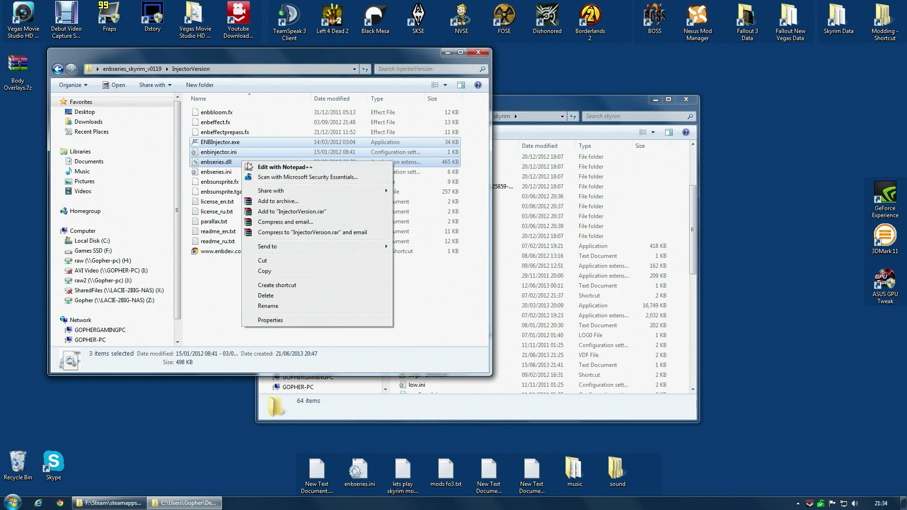
left_click(280, 270)
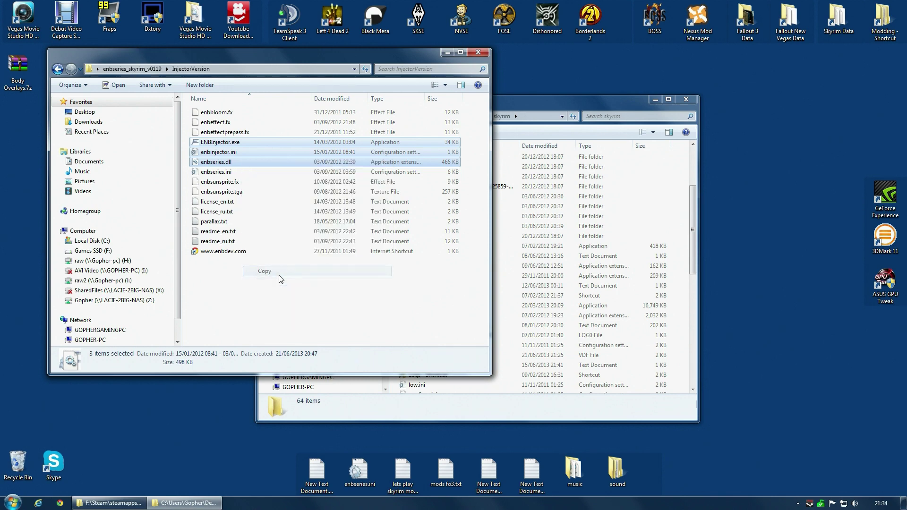
left_click(685, 286)
right_click(677, 295)
left_click(698, 361)
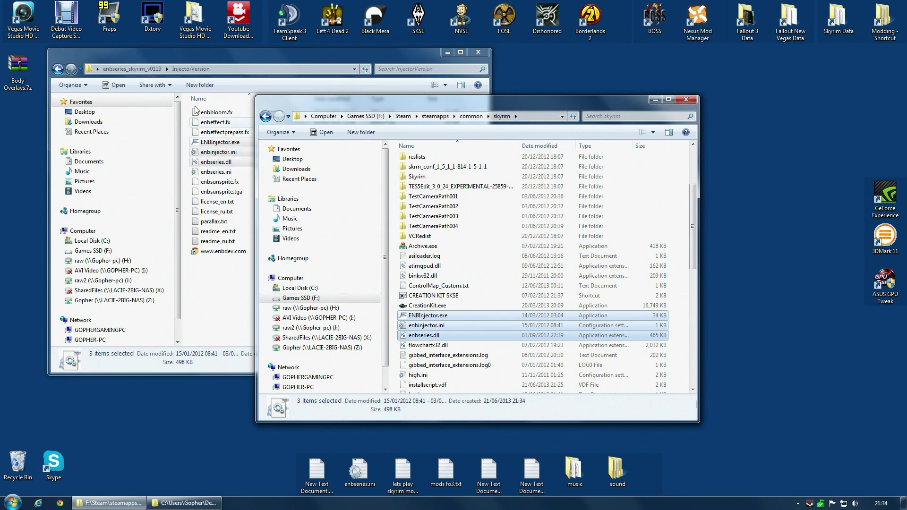
left_click(477, 52)
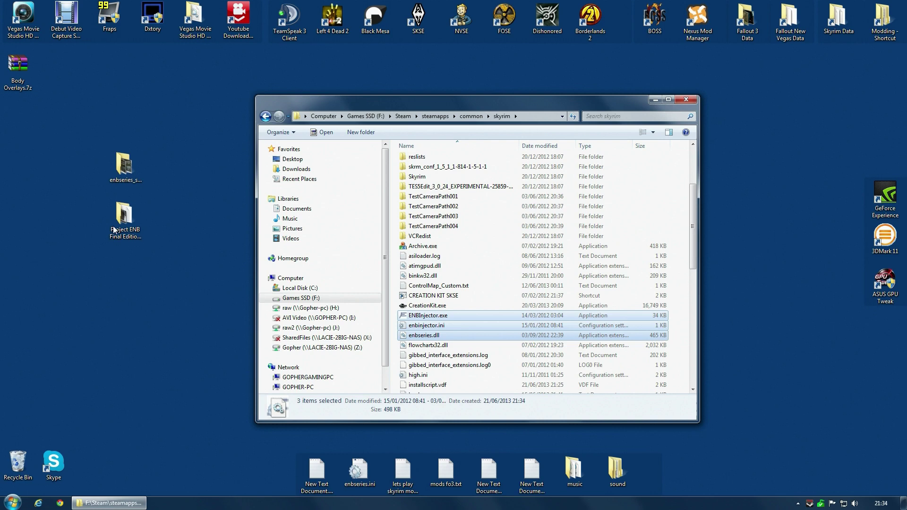
Copy all files from the Project ENB folder's Realistic main files into the Skyrim folder and close the source window
double_click(131, 221)
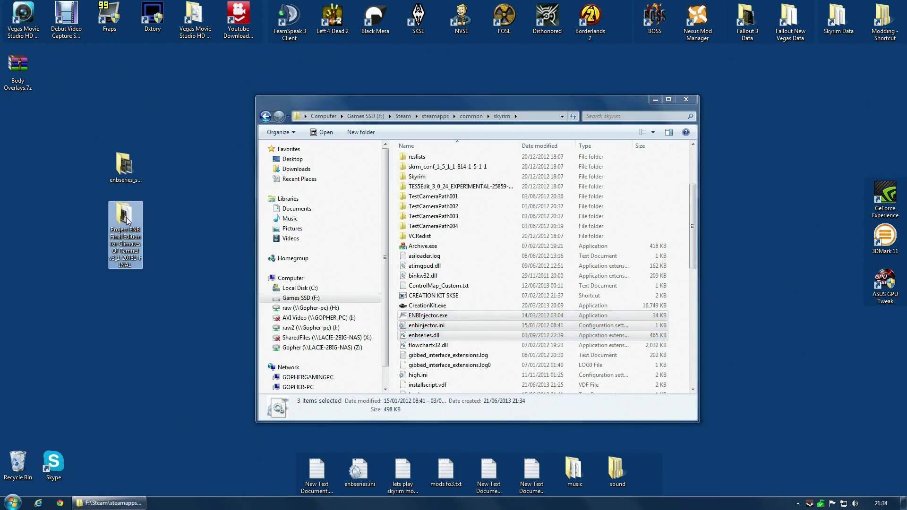
double_click(209, 143)
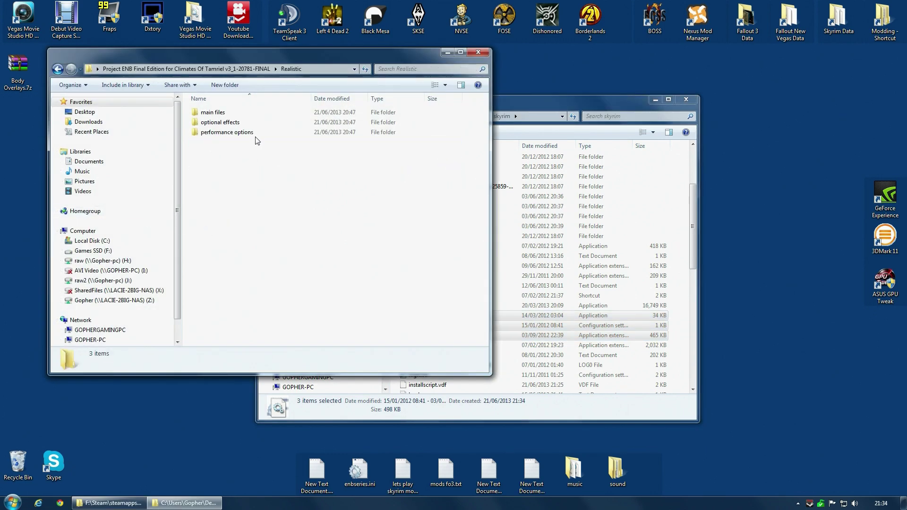
double_click(214, 113)
left_click(208, 113)
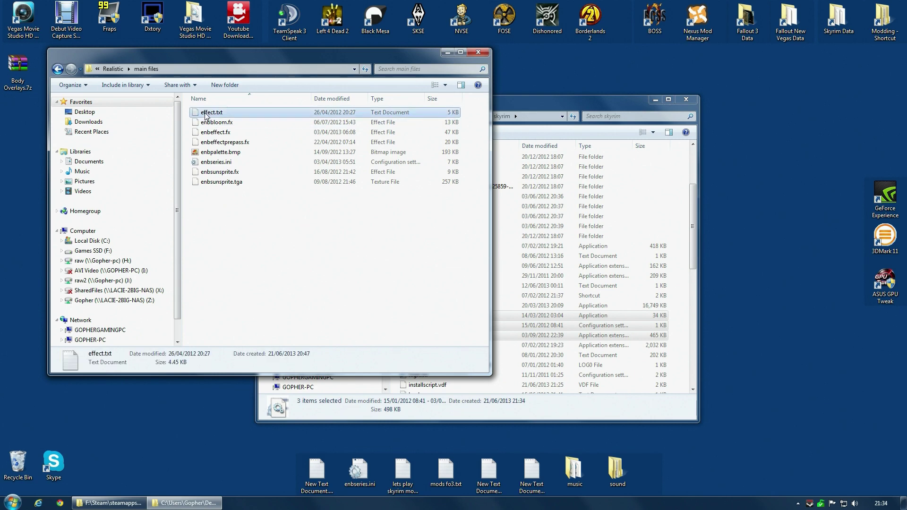
left_click(229, 184, "shift")
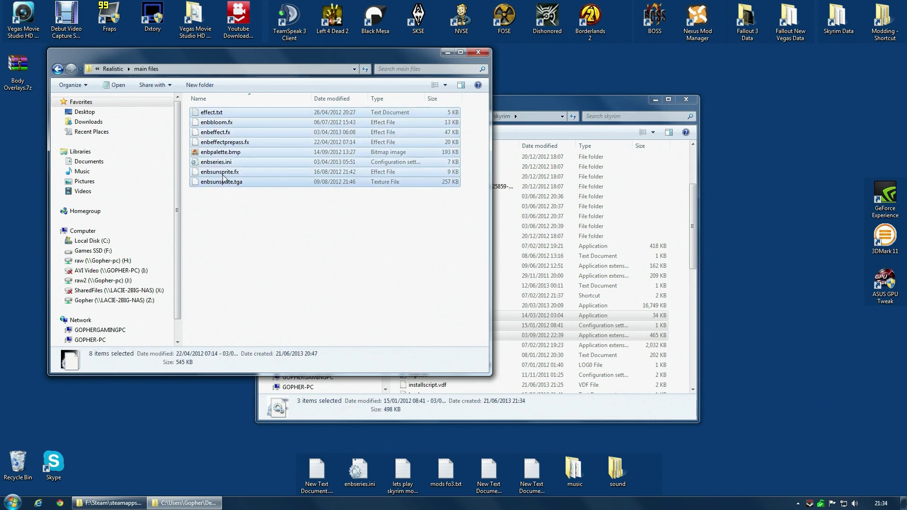
right_click(222, 170)
left_click(250, 279)
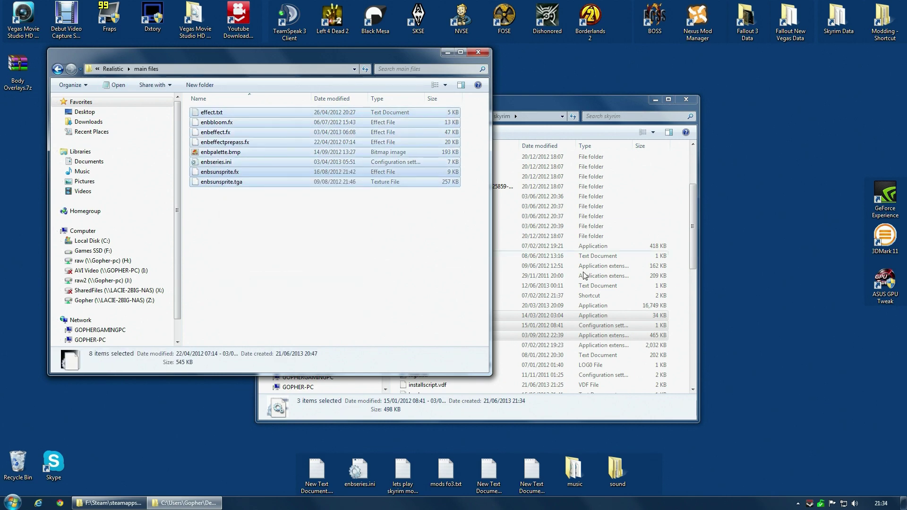
right_click(683, 324)
left_click(703, 388)
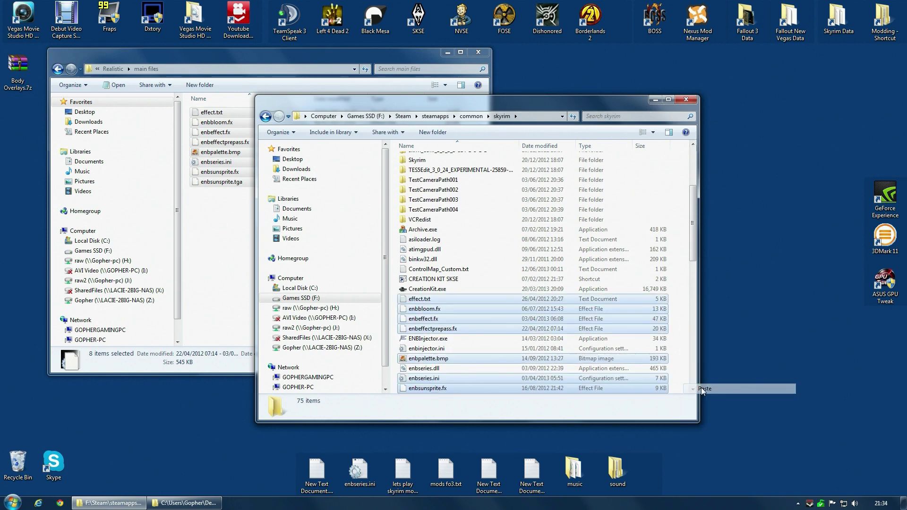
left_click(477, 52)
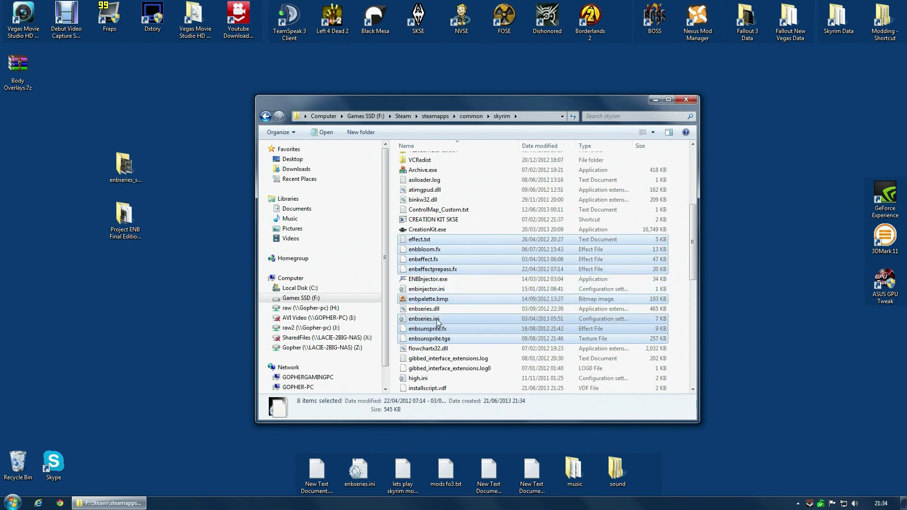
Open enbinjector.ini from the Skyrim folder in Notepad++ and enter skse_launche as the ProcessName2 value
left_click(418, 290)
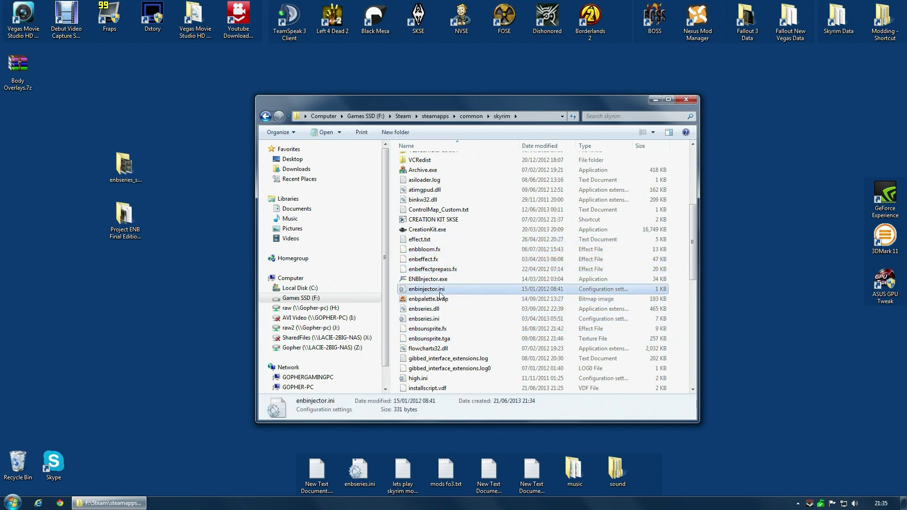
right_click(425, 289)
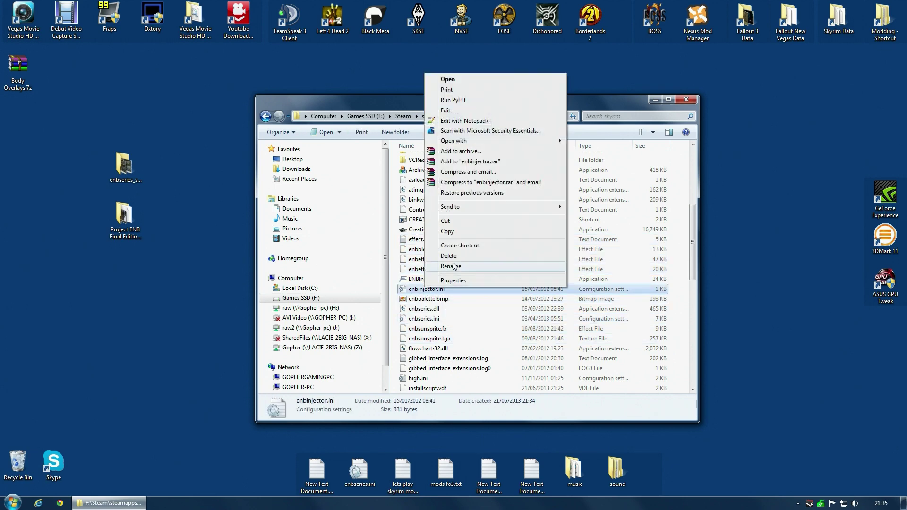
left_click(466, 124)
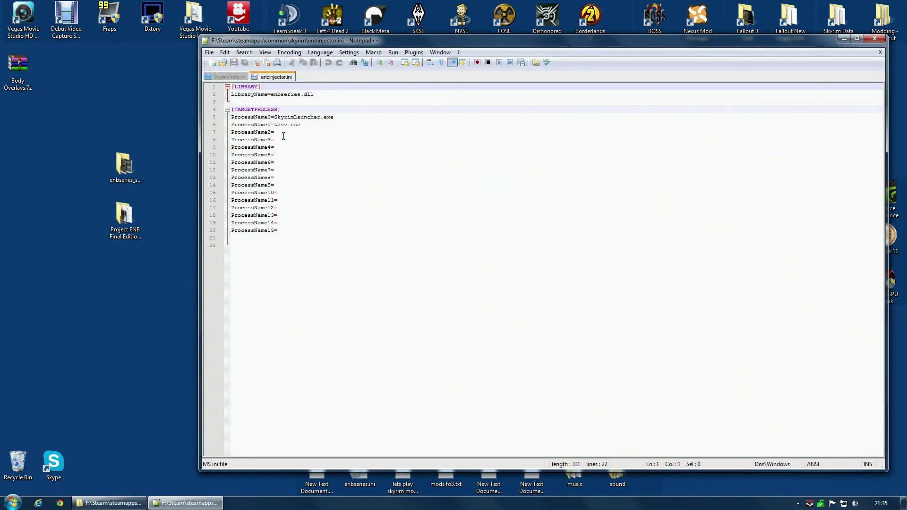
left_click(284, 136)
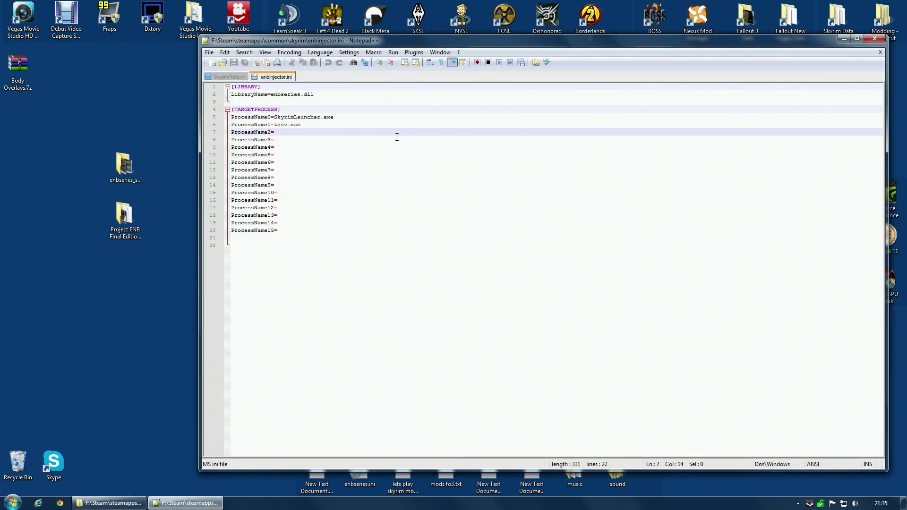
type("skse_launche")
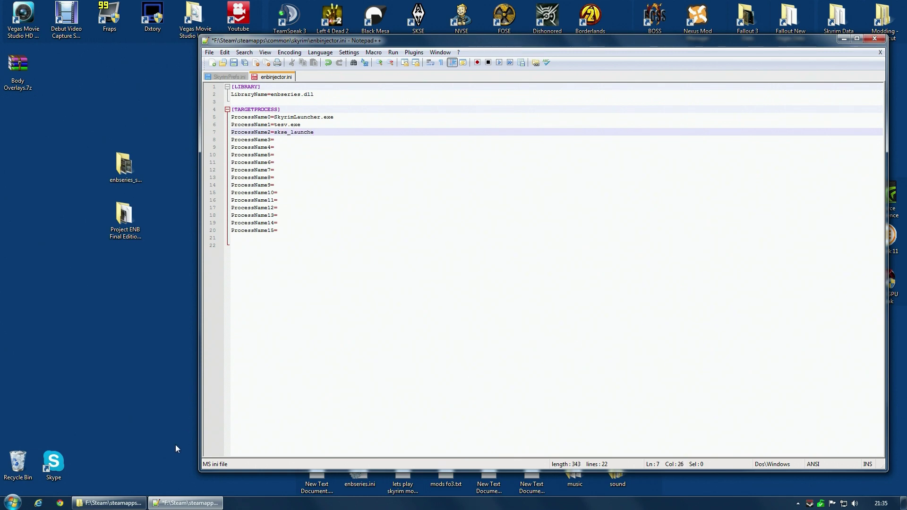
Check the SKSE loader's file name in the Skyrim folder and correct the ProcessName2 value in enbinjector.ini to skse_loader.exe
left_click(109, 502)
scroll(469, 316, "down", 5)
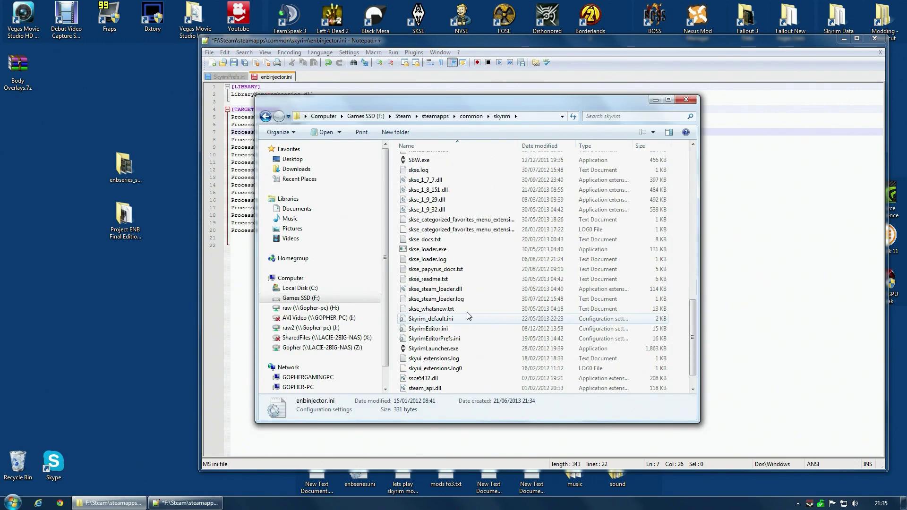
scroll(426, 256, "up", 10)
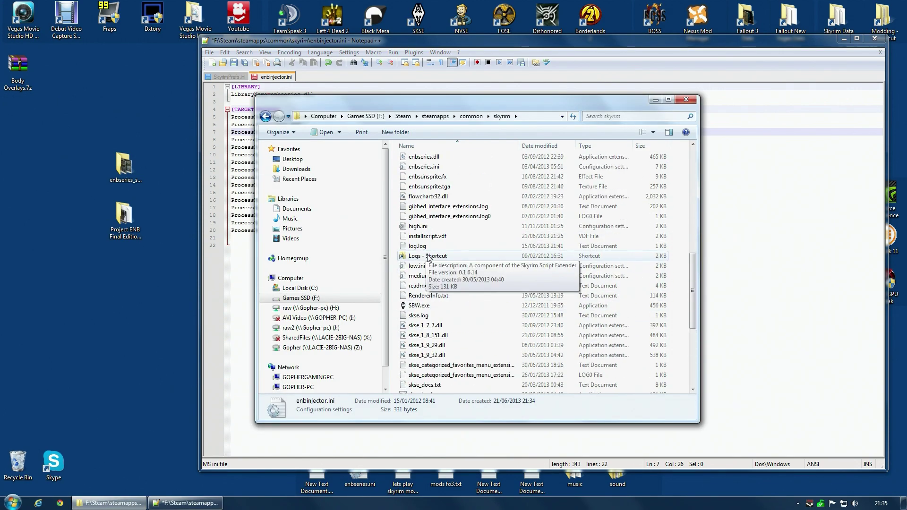
left_click(249, 222)
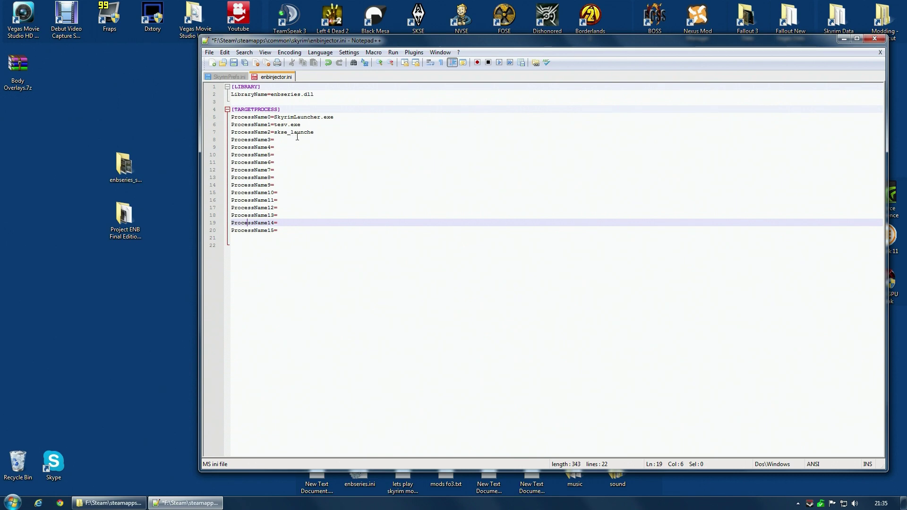
left_click_drag(314, 131, 297, 132)
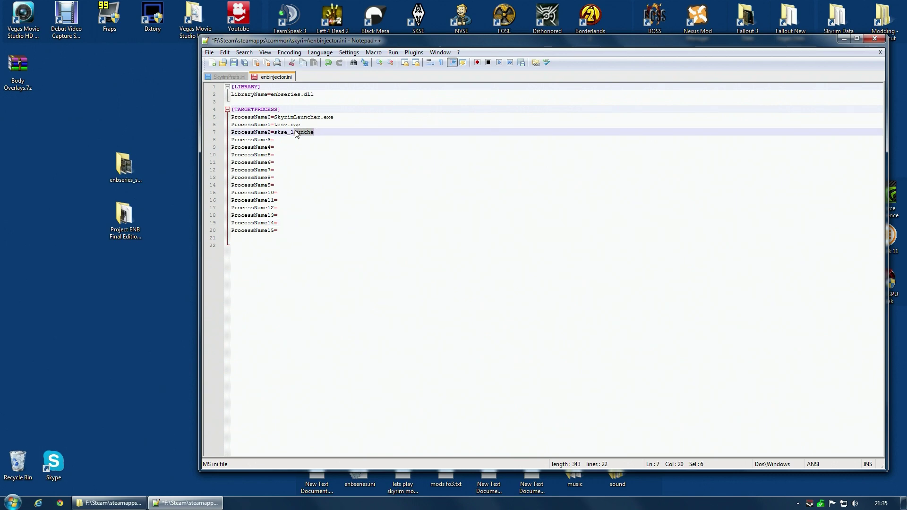
type("oader.exe")
left_click(391, 131)
Review the three process name entries in enbinjector.ini, save the file and close Notepad++
left_click(281, 117)
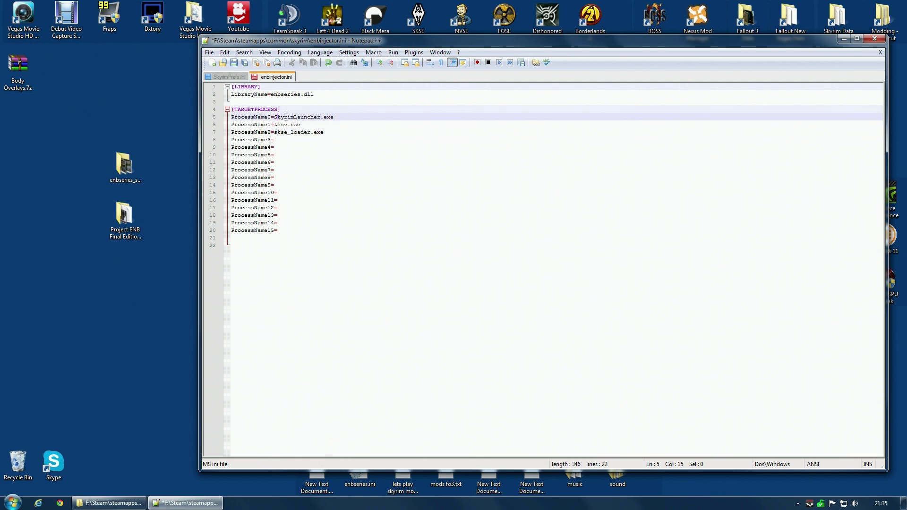
left_click(293, 124)
left_click(283, 132)
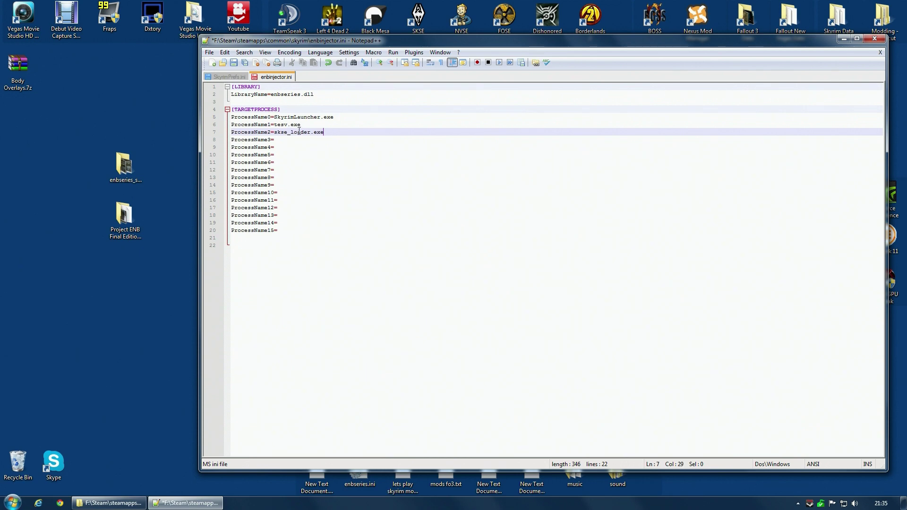
key("ctrl+s")
left_click(210, 52)
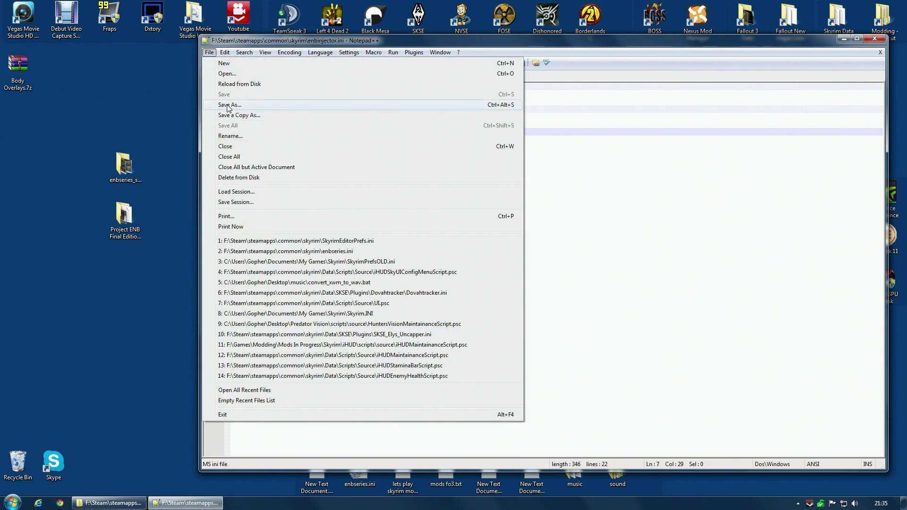
left_click(576, 162)
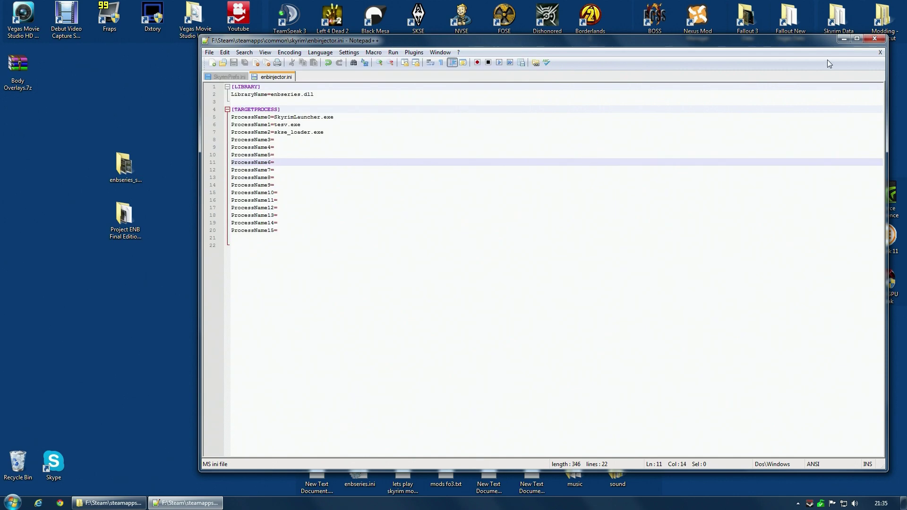
left_click(874, 39)
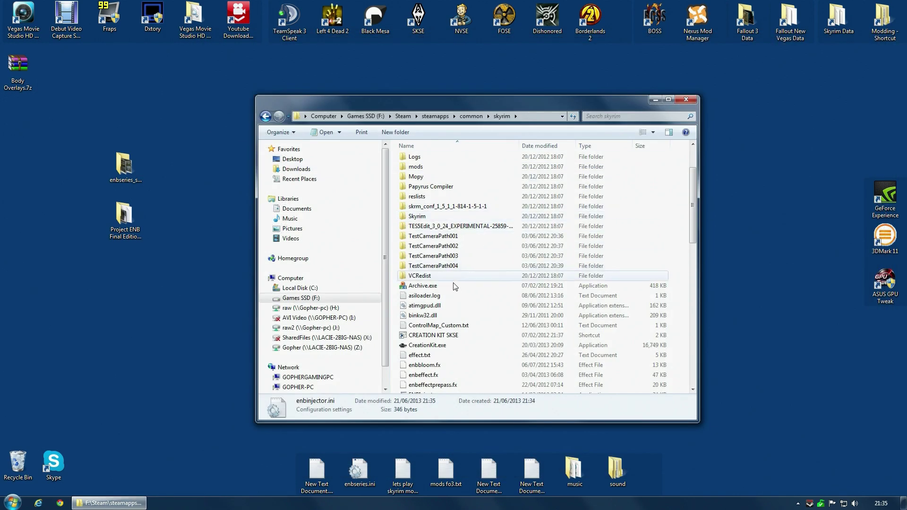
Run ENBInjector.exe from the Skyrim folder and launch Skyrim through the SKSE desktop shortcut
left_click_drag(694, 211, 691, 259)
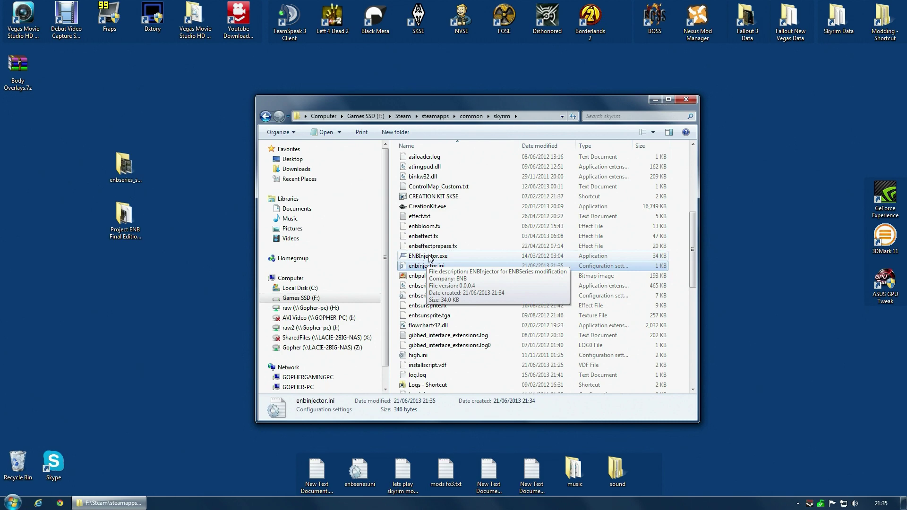
left_click(429, 257)
double_click(430, 259)
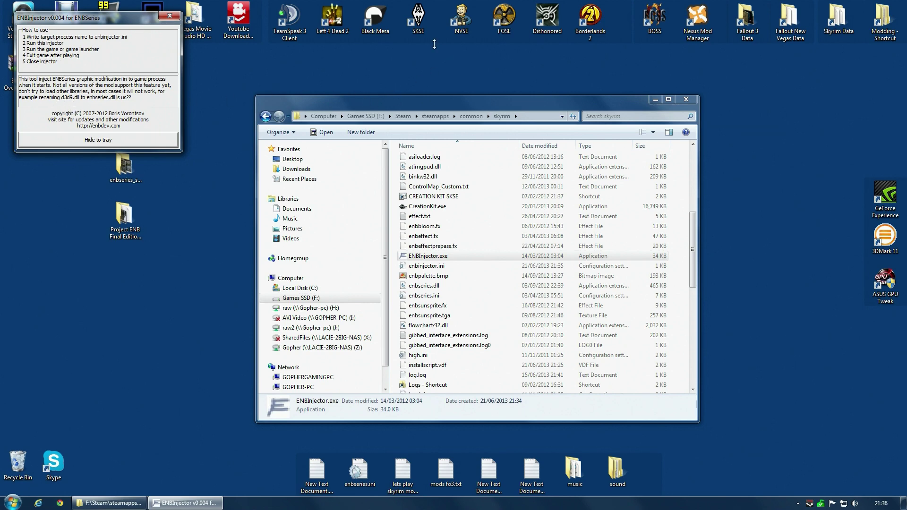
left_click(418, 15)
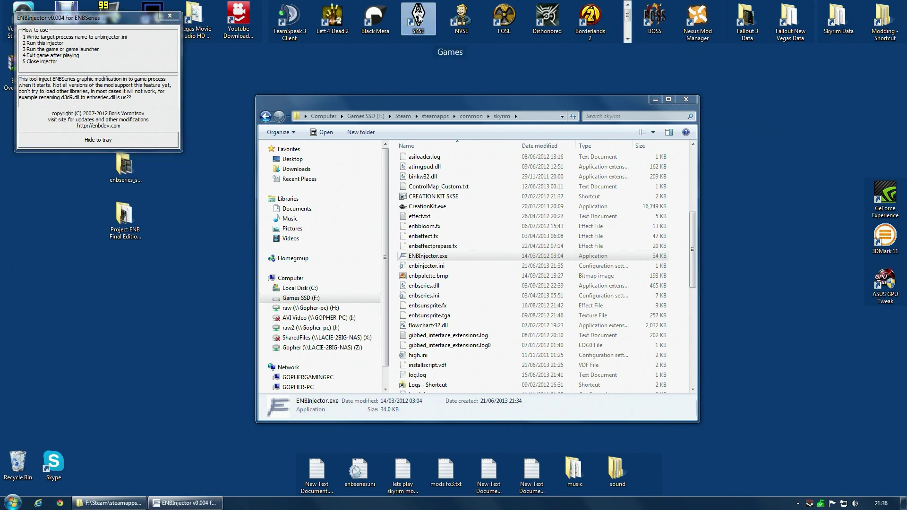
double_click(422, 23)
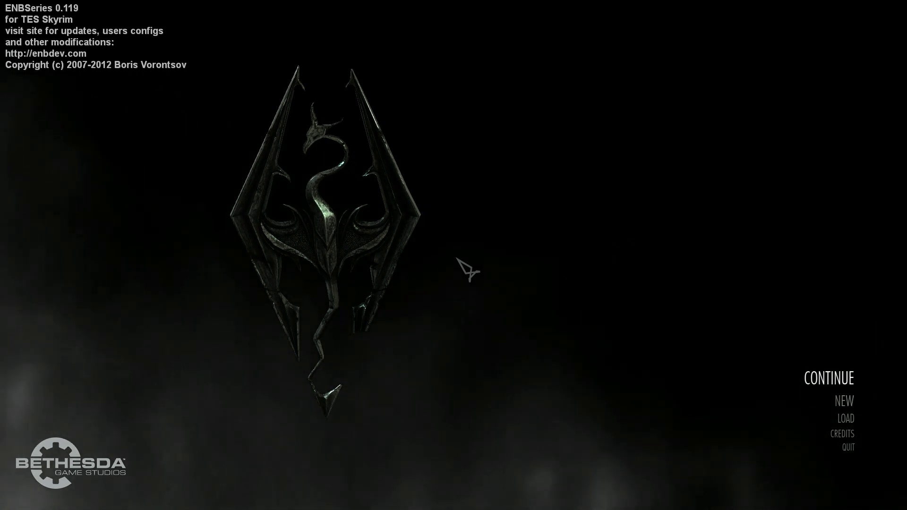
Quit Skyrim to the desktop and confirm the exit
key("shift+F4")
left_click(846, 448)
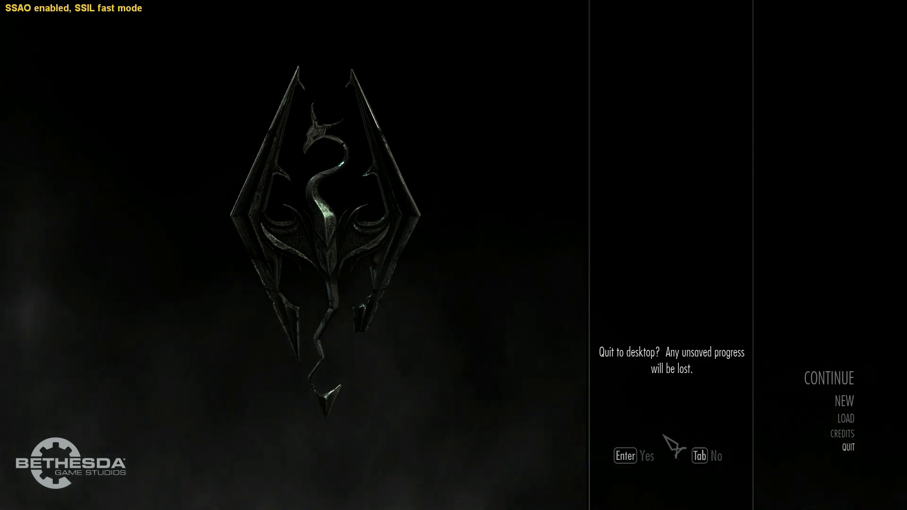
left_click(645, 455)
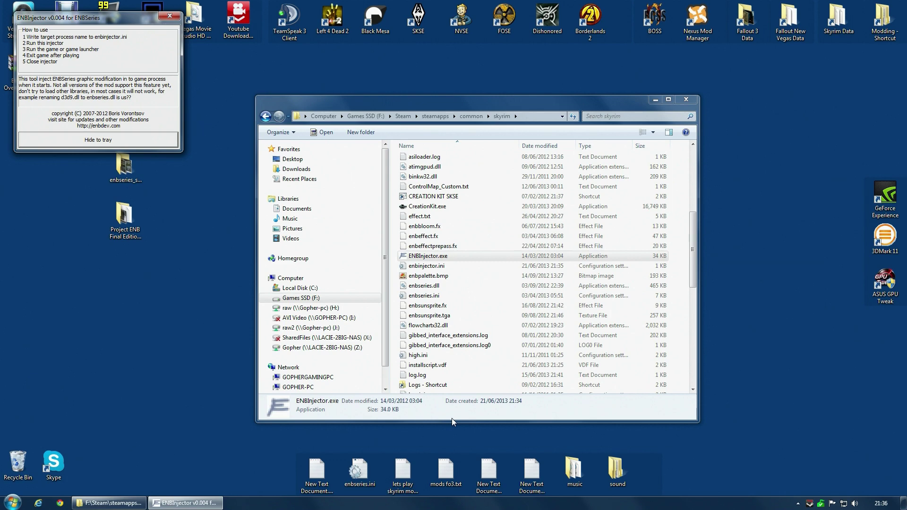
Add enbinjector.ini and enbseries.dll to the selection with ENBInjector.exe in the Skyrim folder
left_click(439, 267, "ctrl")
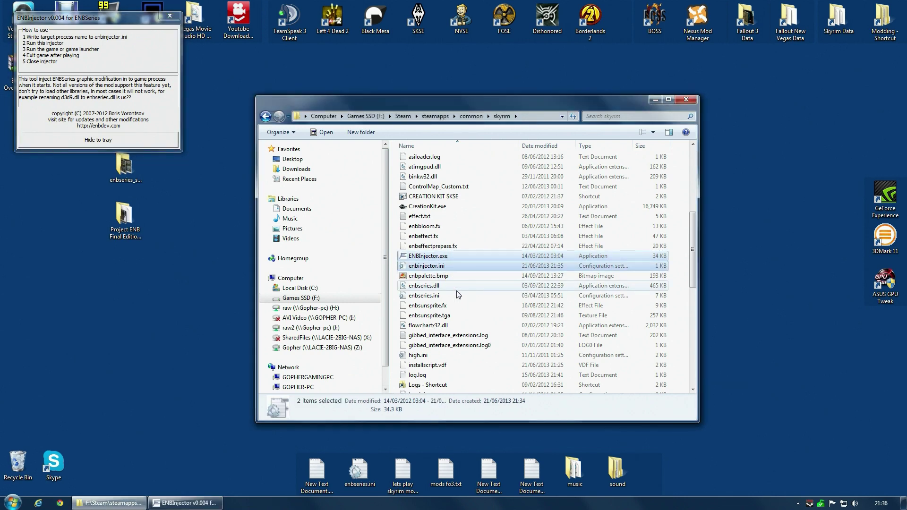
left_click(429, 286, "ctrl")
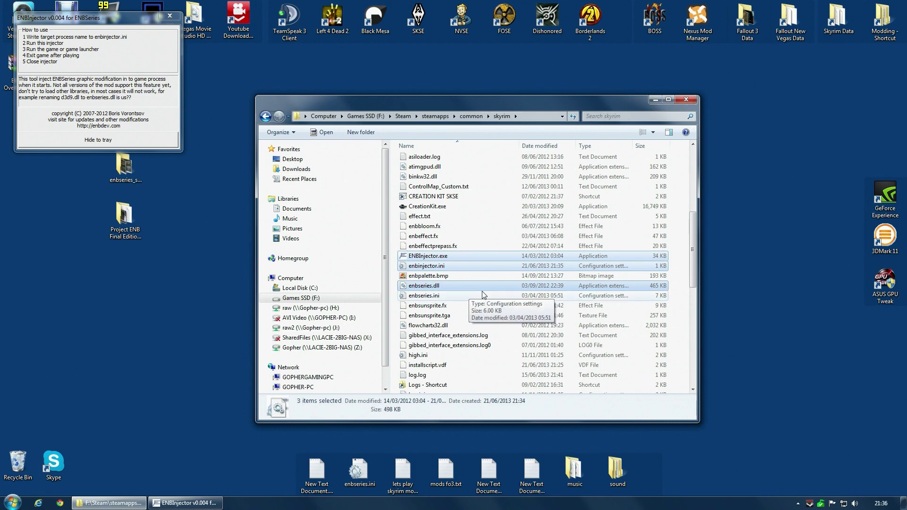